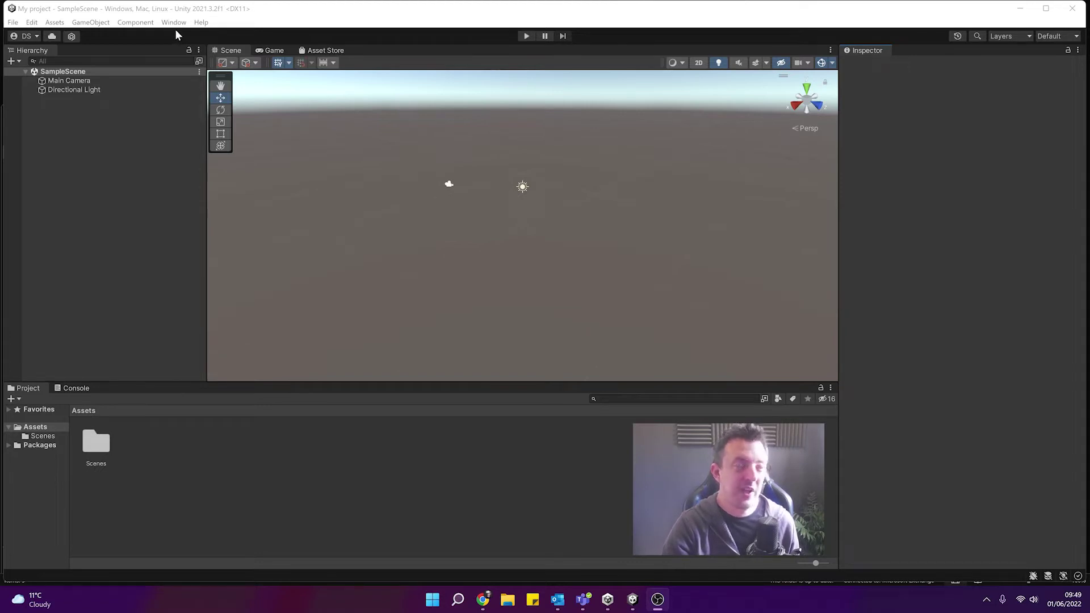
- Open Player Settings from Build Settings, dock Project Settings beside the Inspector, and show XR Plugin Management
left_click(13, 22)
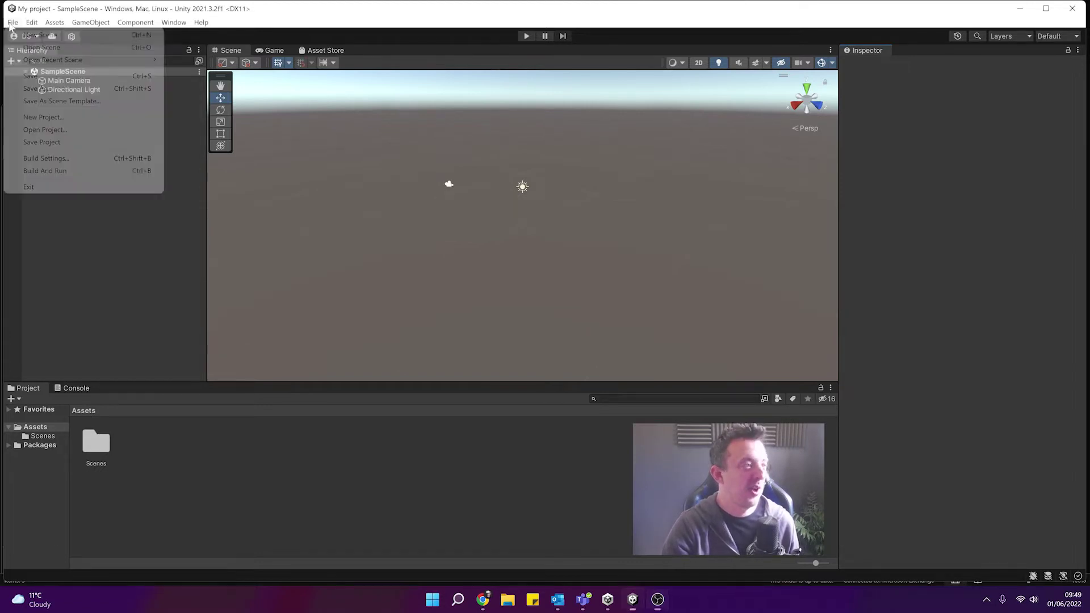
left_click(45, 158)
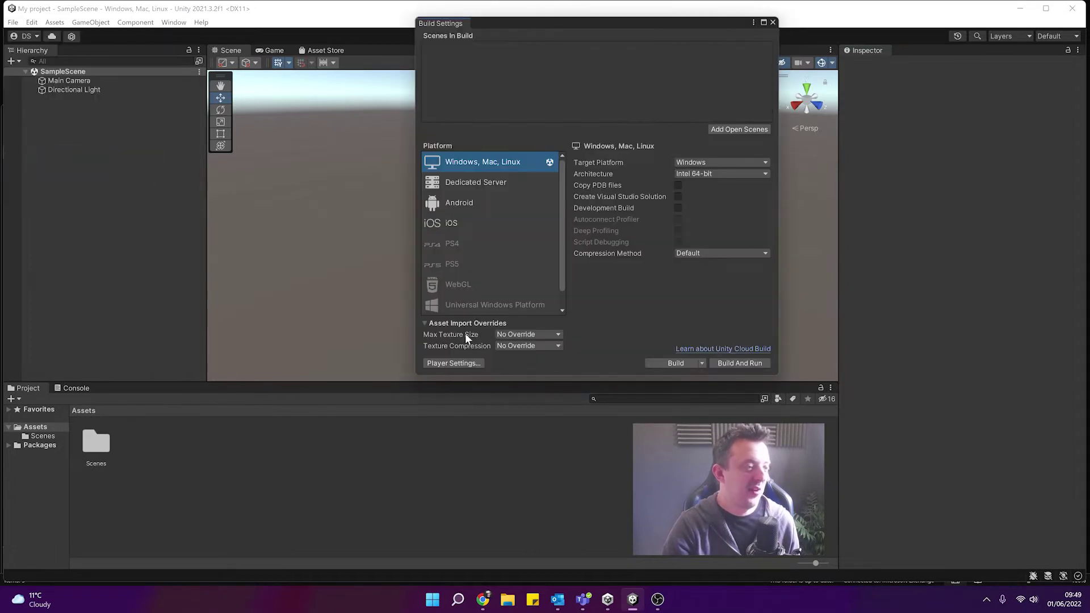
left_click(449, 363)
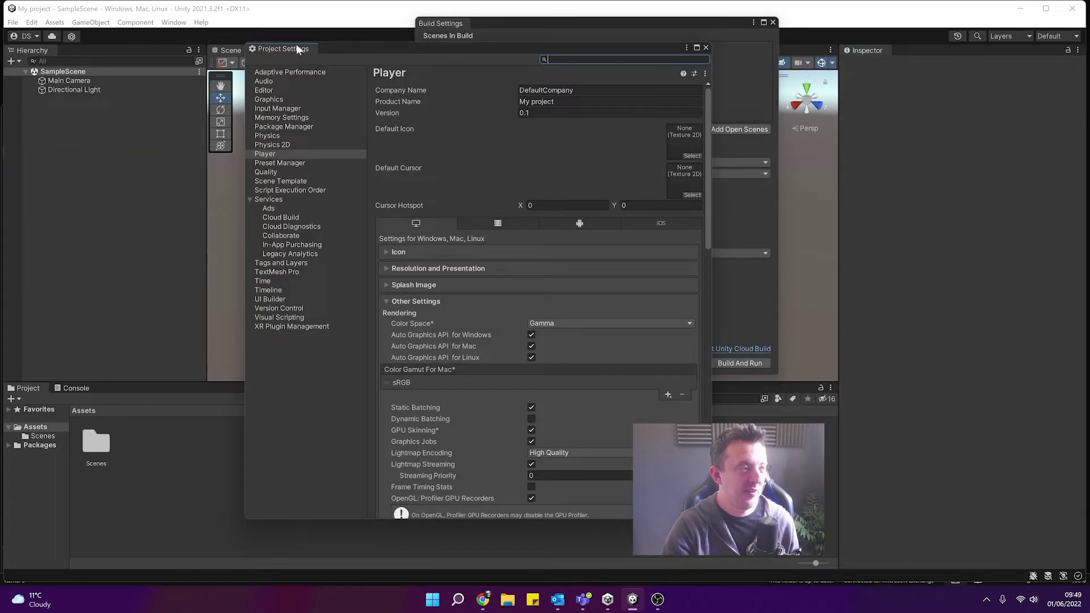
left_click_drag(297, 48, 869, 53)
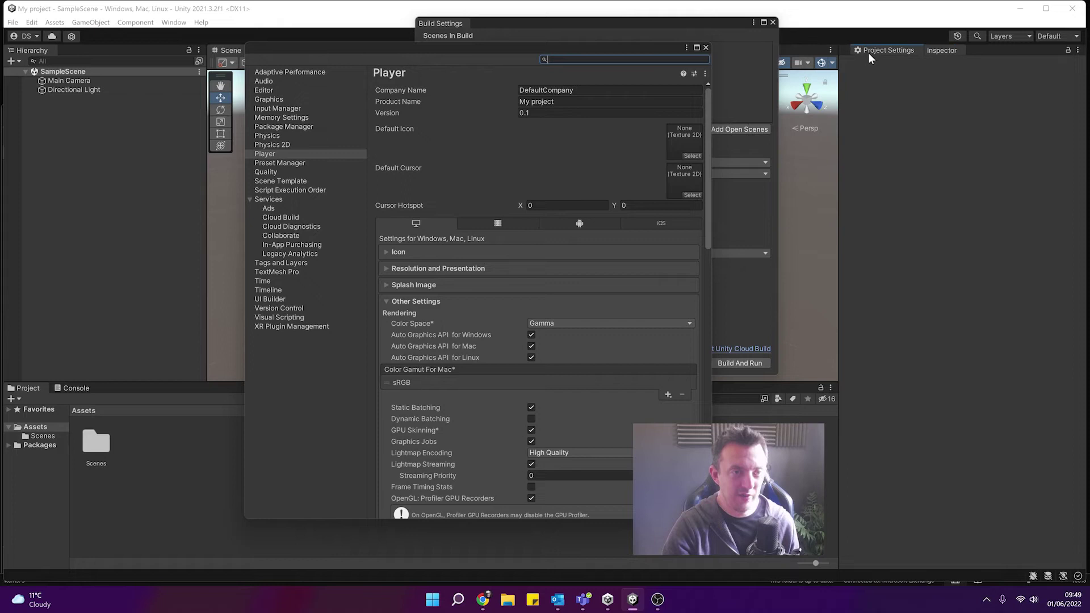
left_click(772, 22)
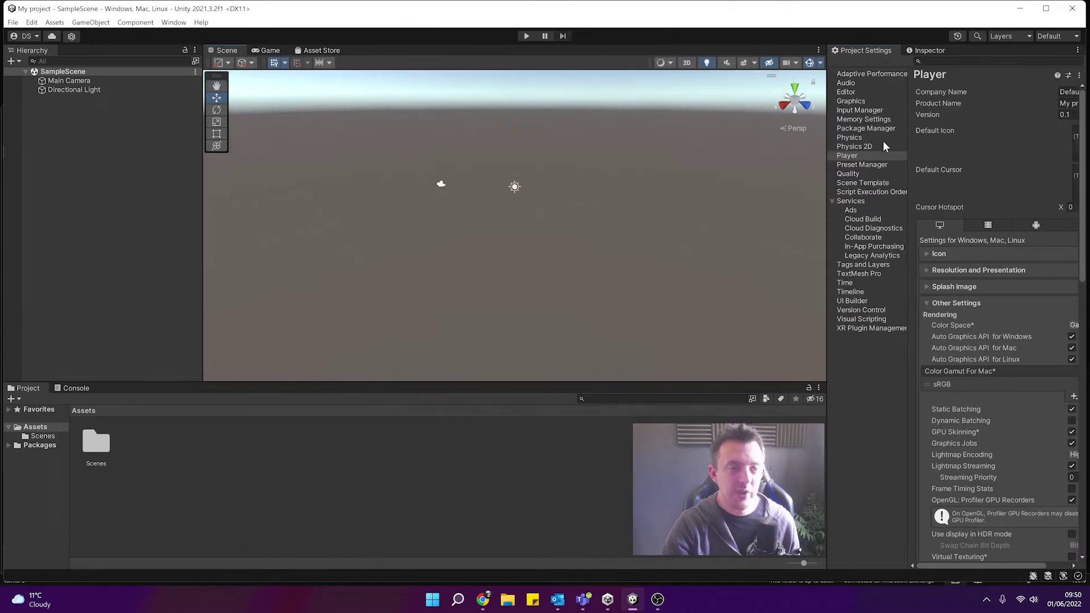
left_click(868, 327)
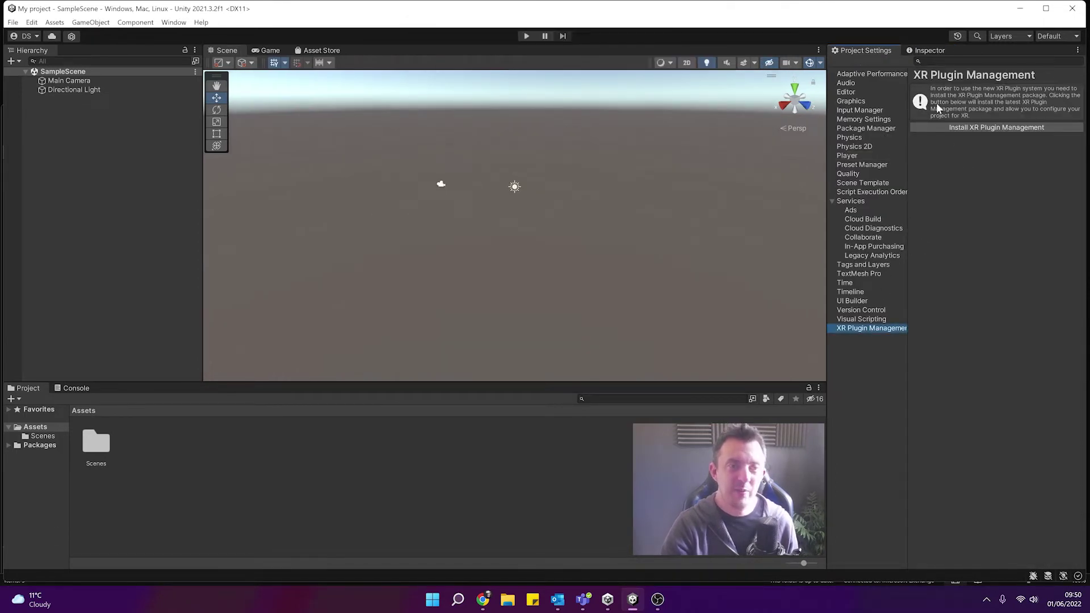
- Install XR Plugin Management, check the Android tab, then tick OpenXR on the PC tab
left_click(959, 128)
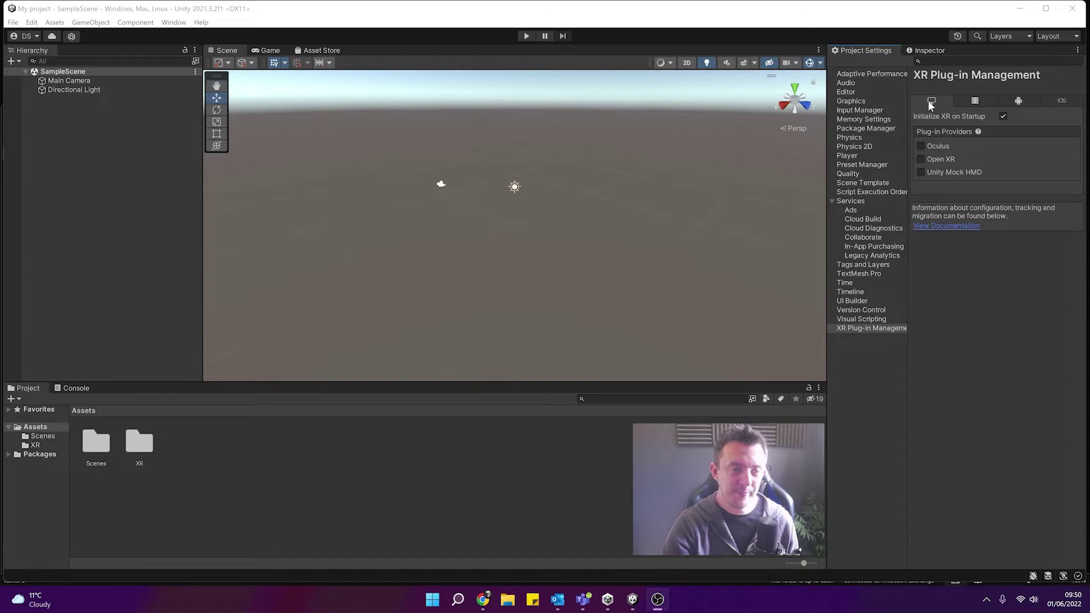
left_click(1031, 103)
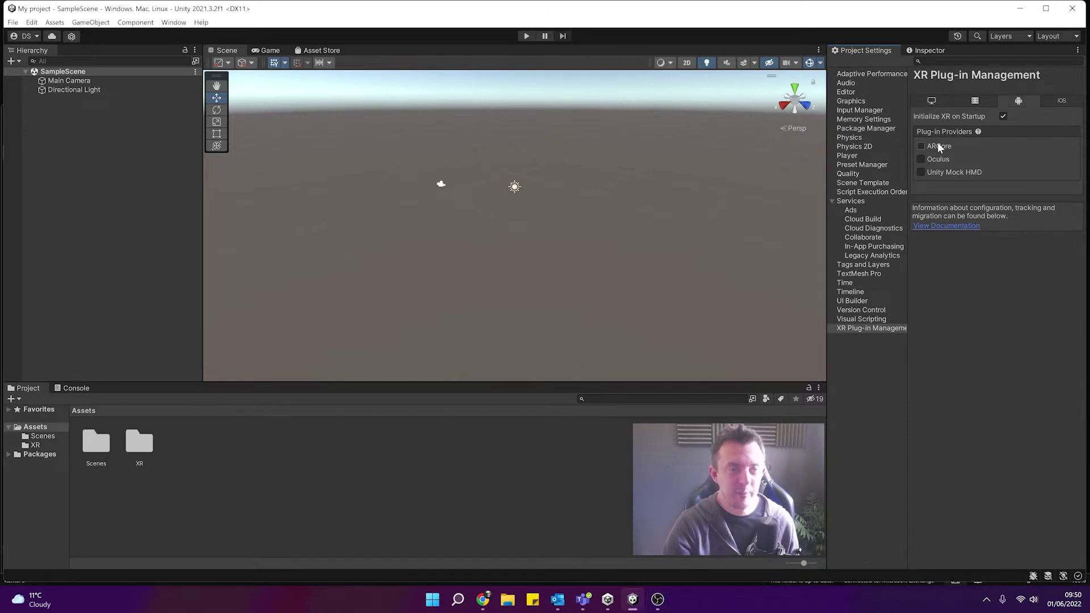
left_click(942, 99)
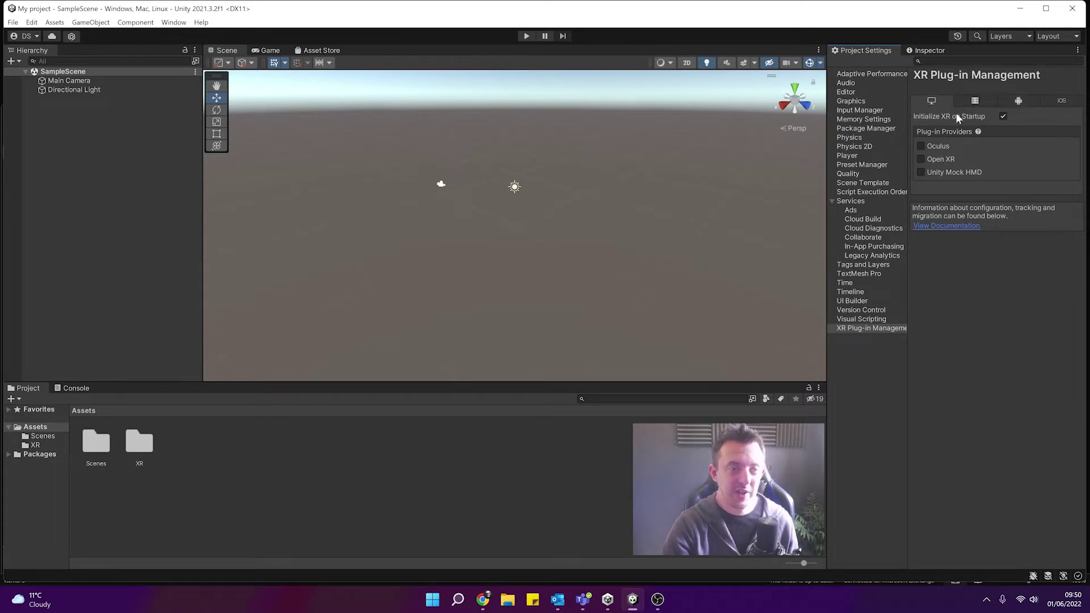
left_click(921, 159)
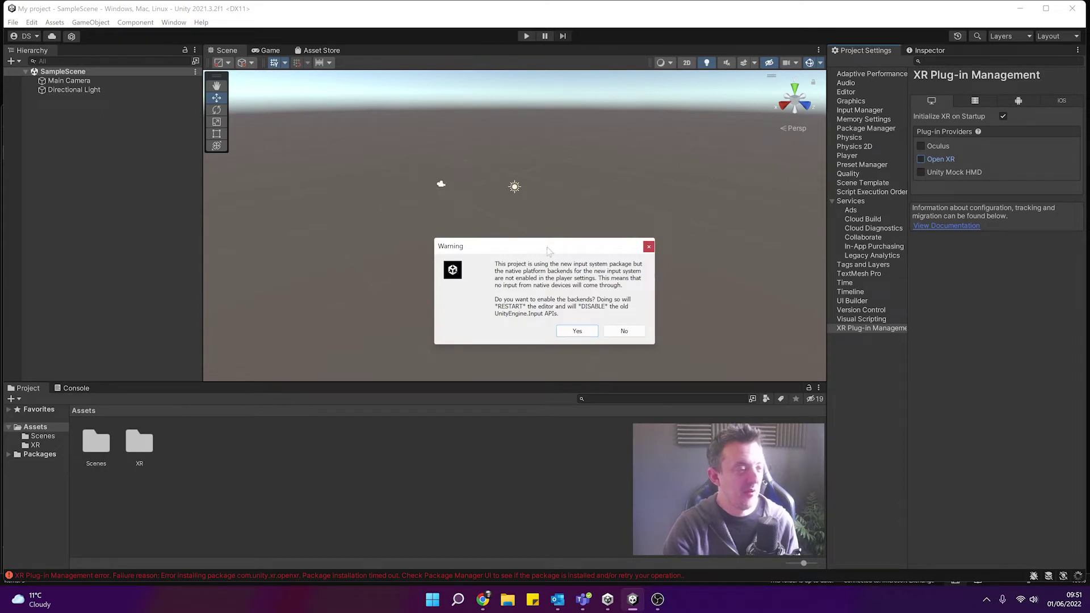
- Answer Yes to the warning so the new input system backends are enabled for OpenXR
left_click_drag(554, 251, 553, 233)
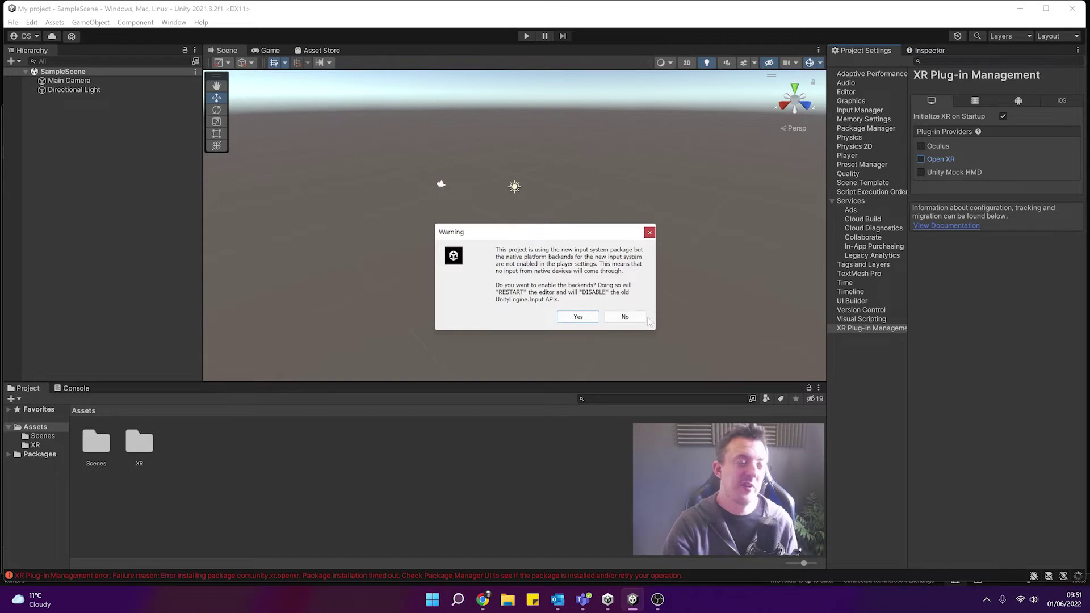
left_click(578, 317)
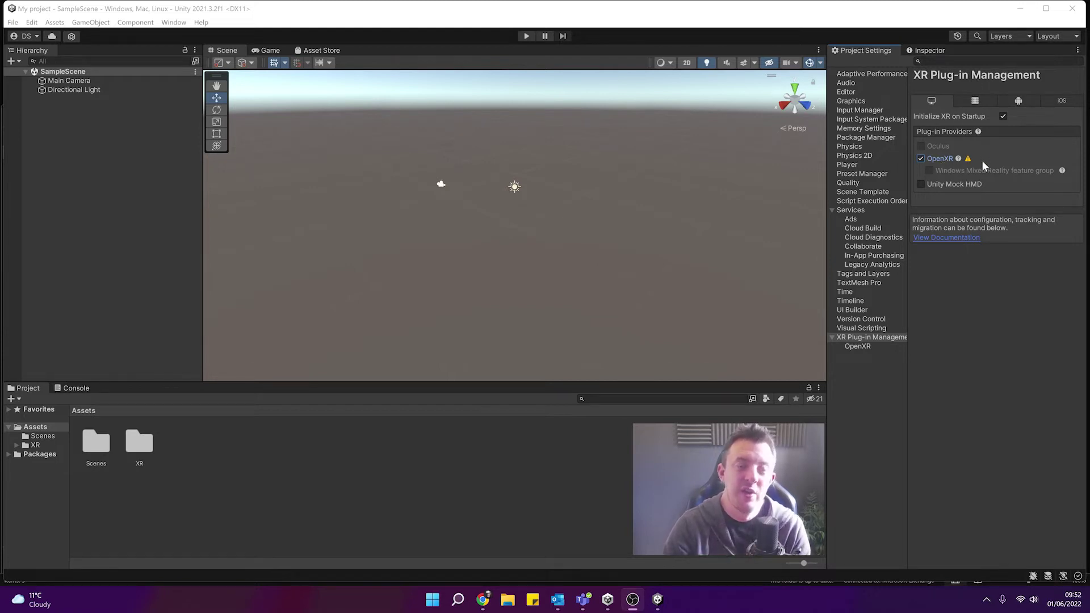
mouse_move(957, 161)
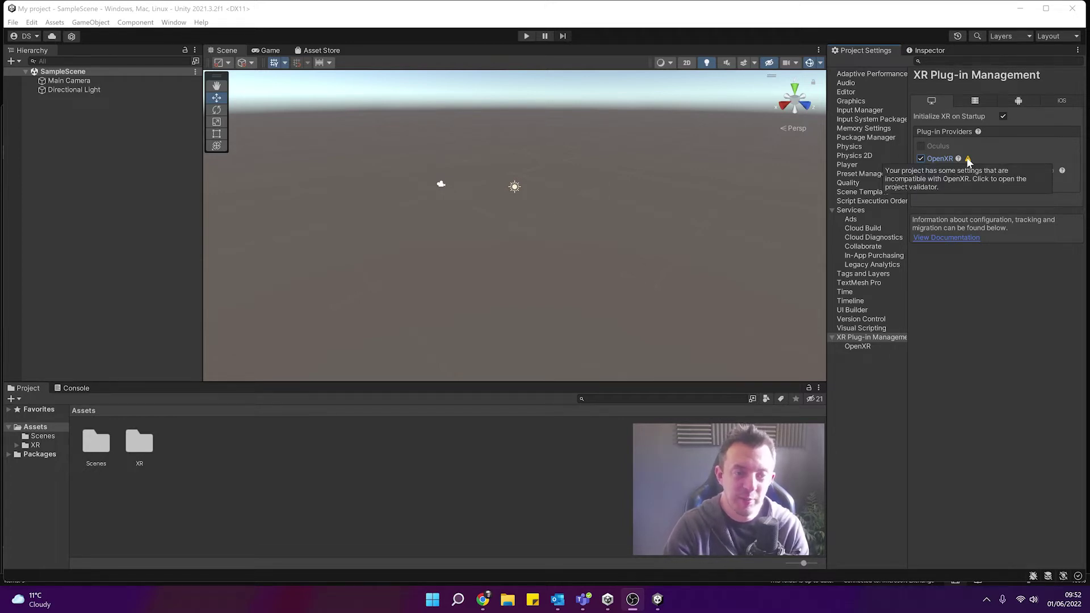
- Resolve the OpenXR validation issue by adding the HTC Vive Controller Profile interaction profile
left_click(968, 161)
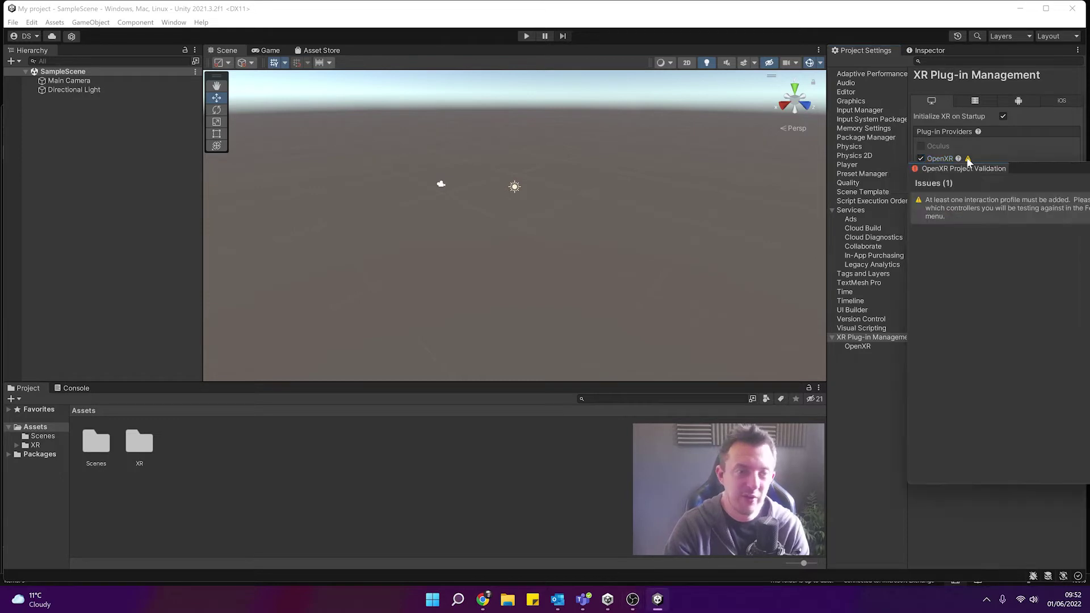
left_click_drag(707, 133, 612, 142)
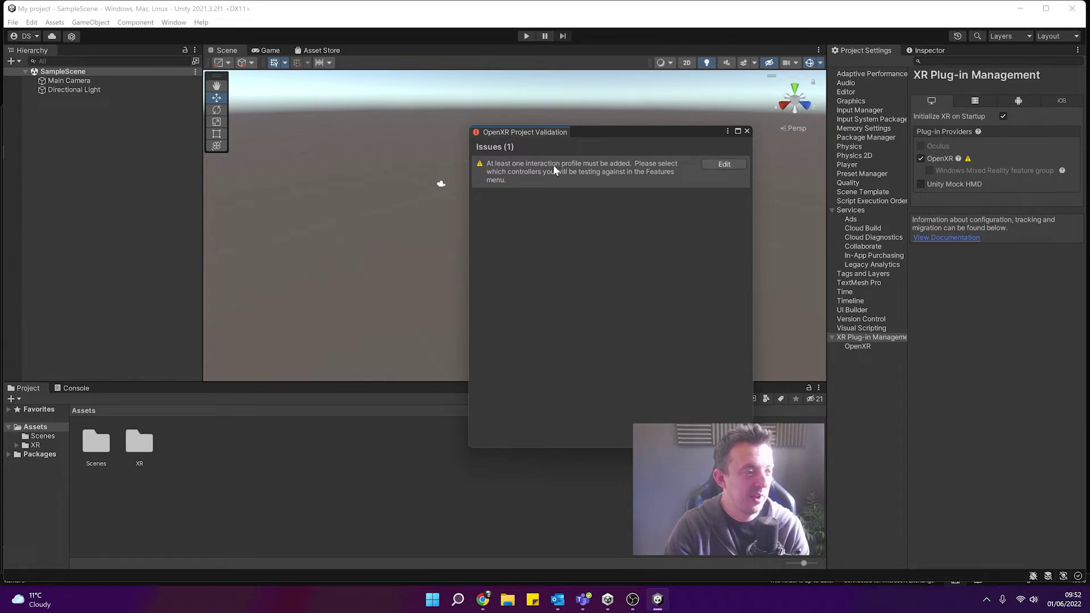
left_click(733, 166)
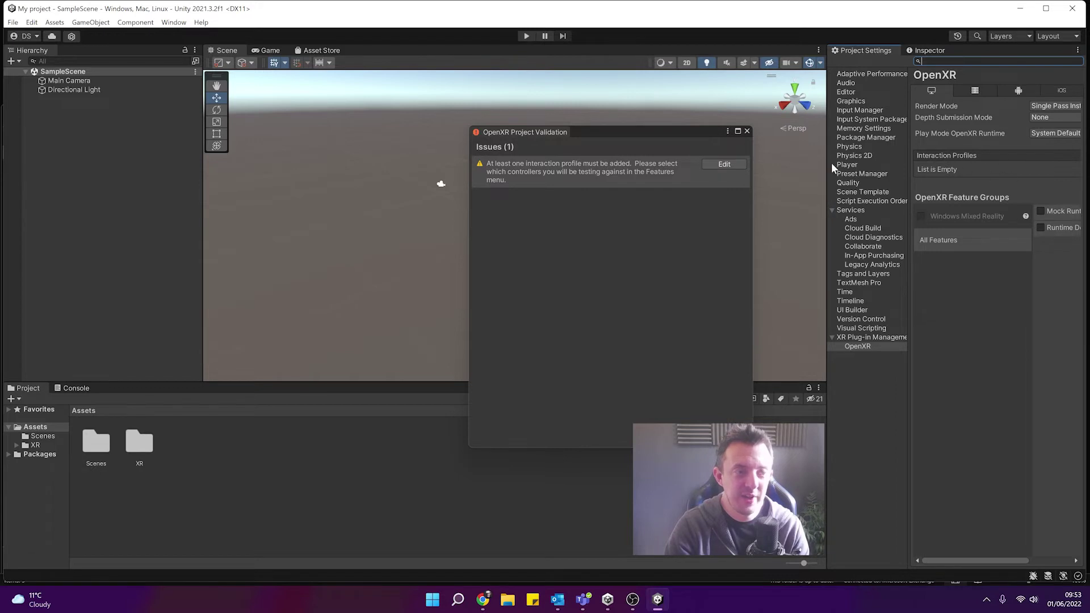
left_click_drag(827, 163, 752, 163)
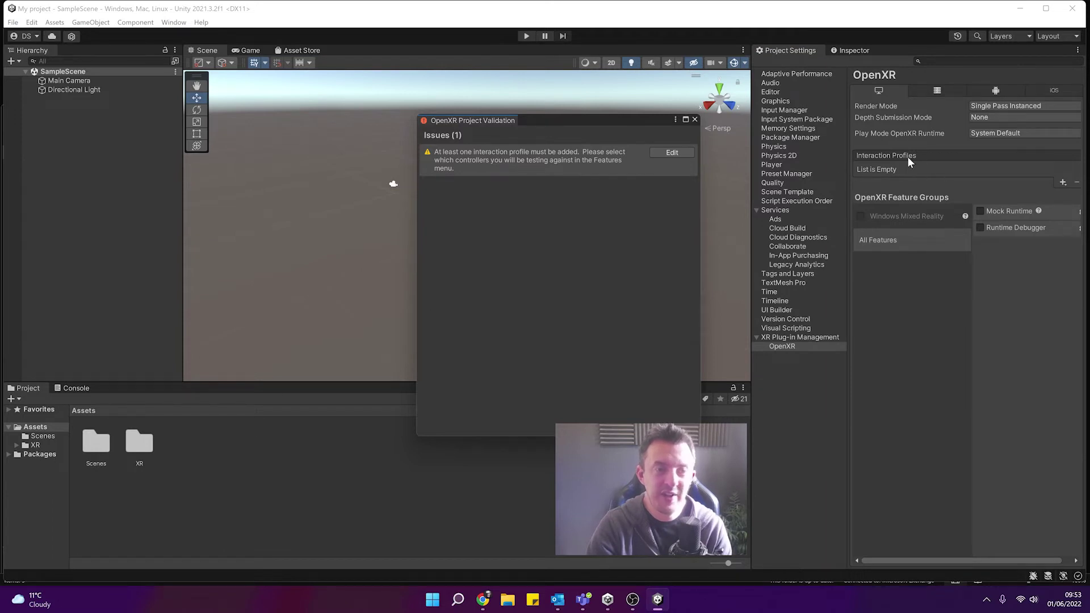
left_click(1063, 182)
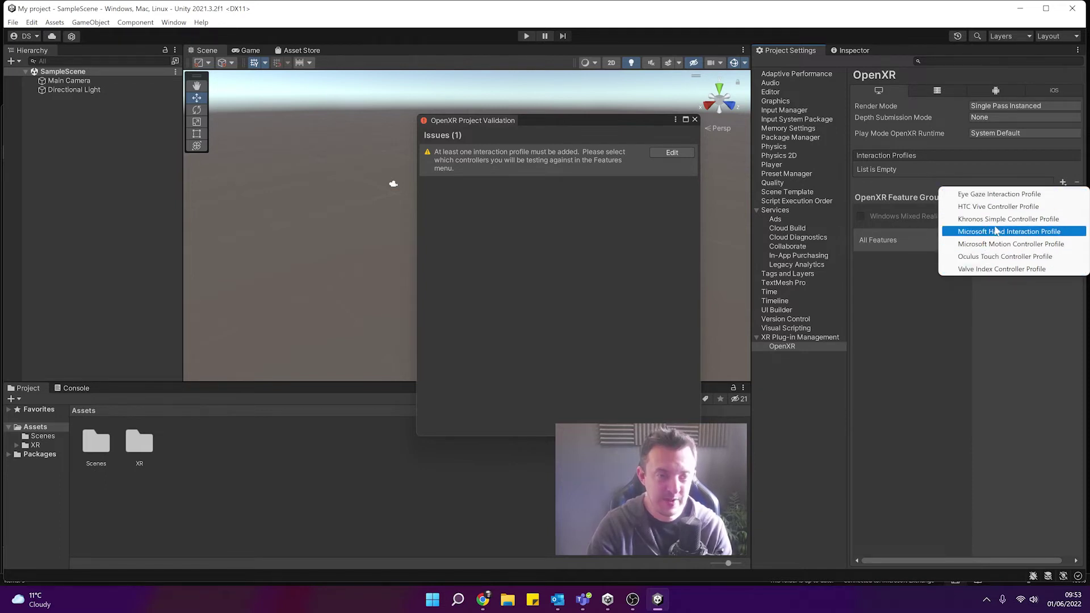
left_click(999, 207)
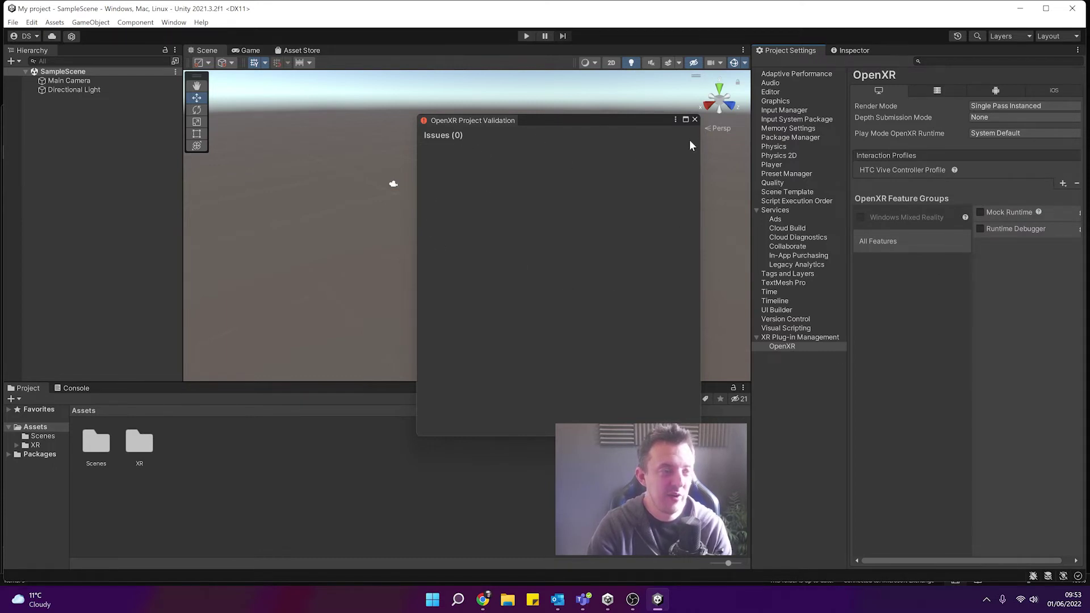
- Close the validation window and tick OpenXR on the Android tab of XR Plug-in Management
left_click(694, 119)
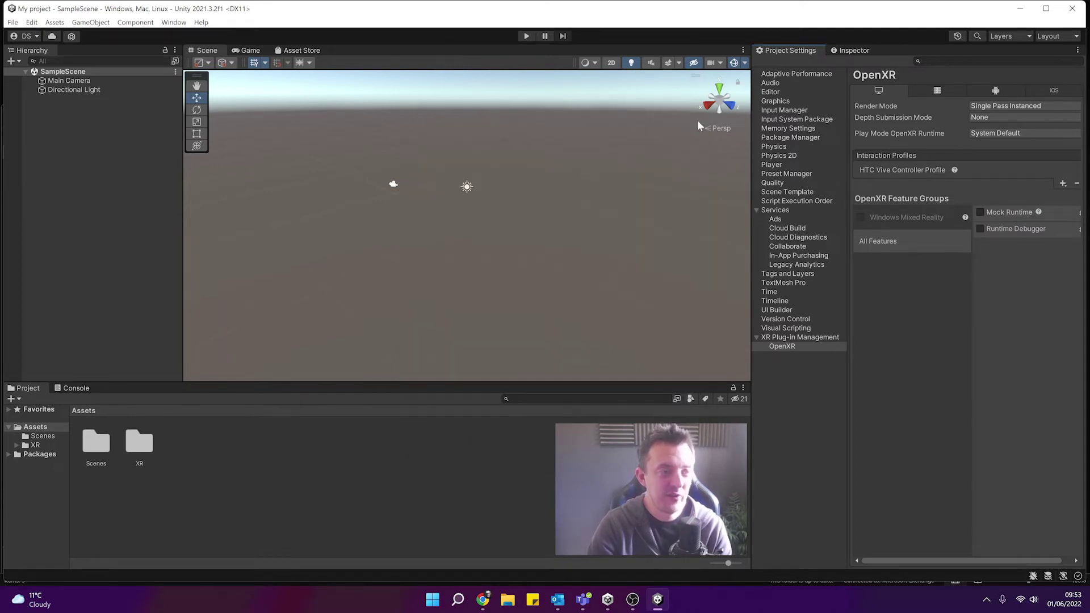
left_click(788, 339)
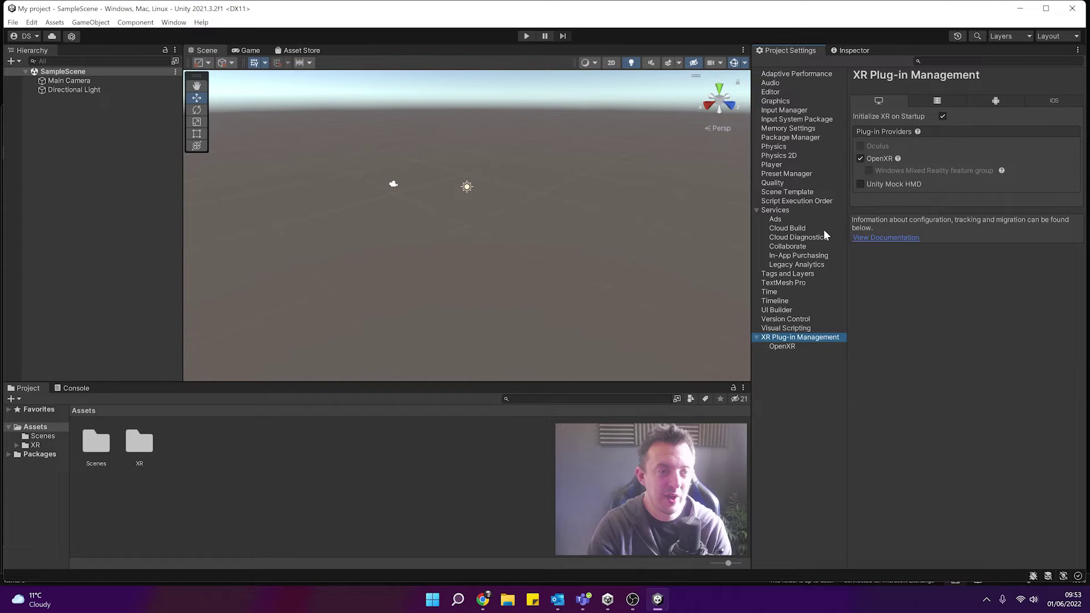
left_click(997, 102)
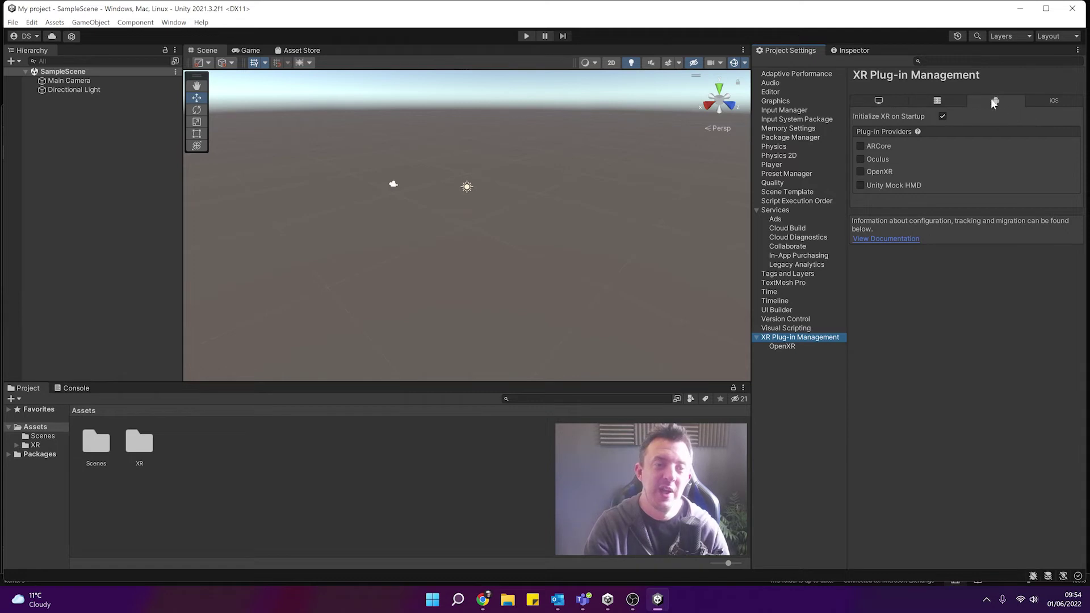
left_click(861, 171)
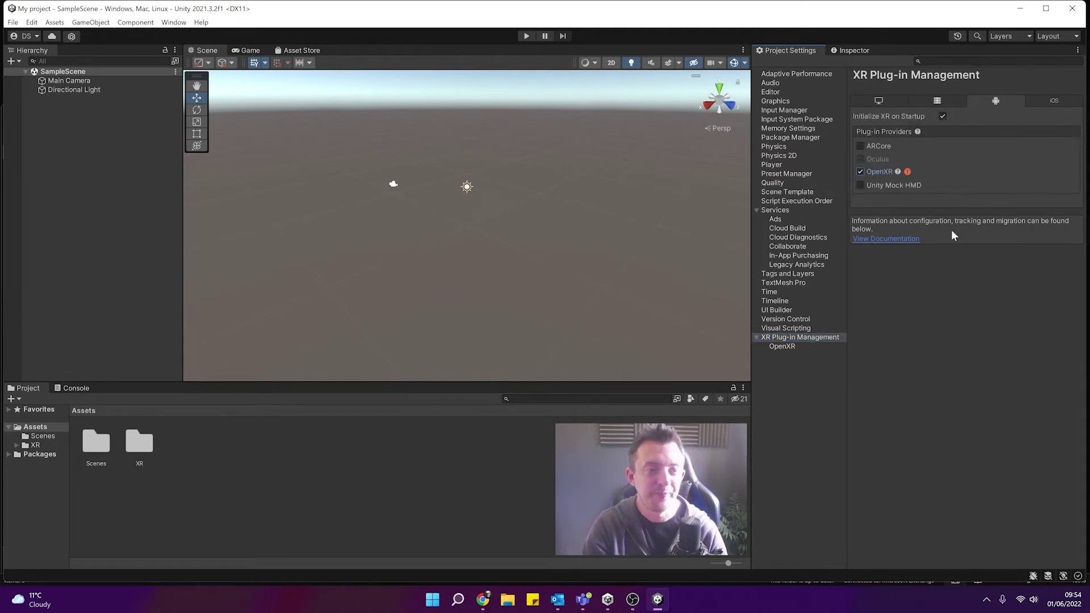
- Fix the Android Gamma Color Space issue and add the Oculus Touch Controller Profile
left_click(907, 171)
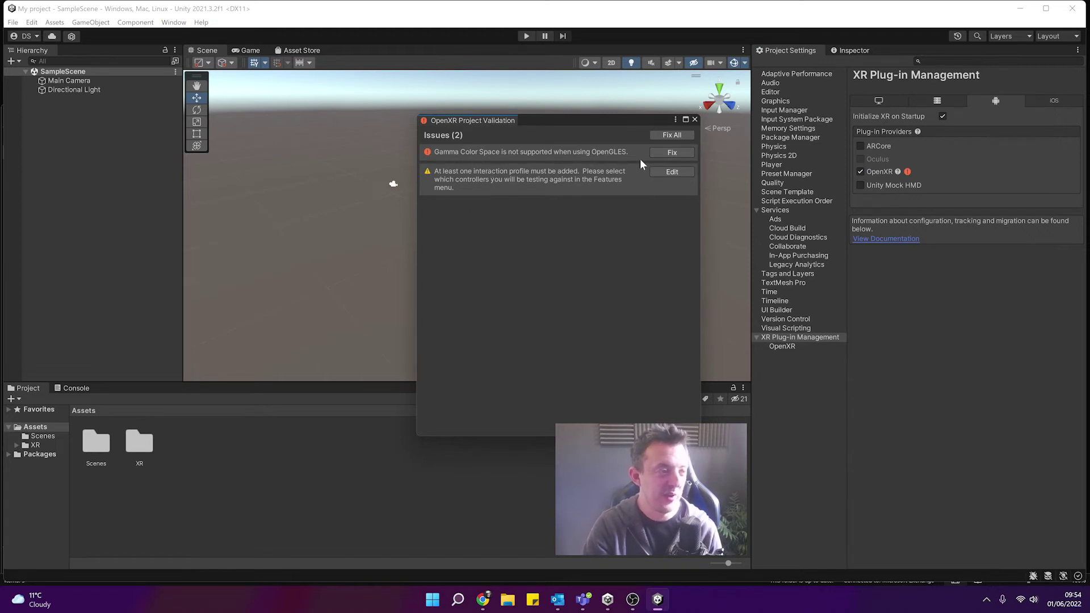
left_click(671, 151)
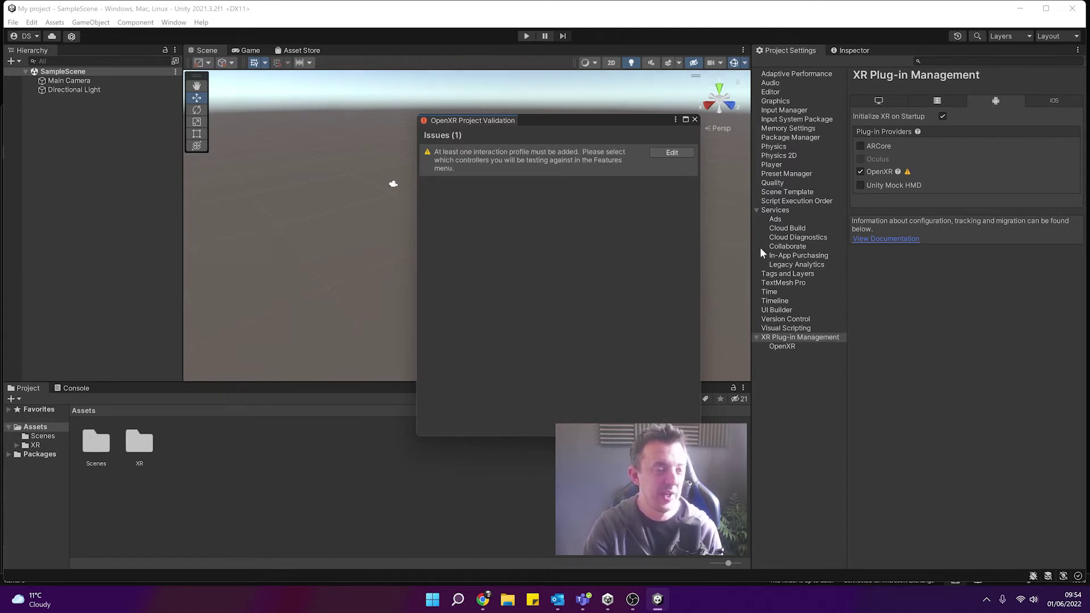
left_click(792, 347)
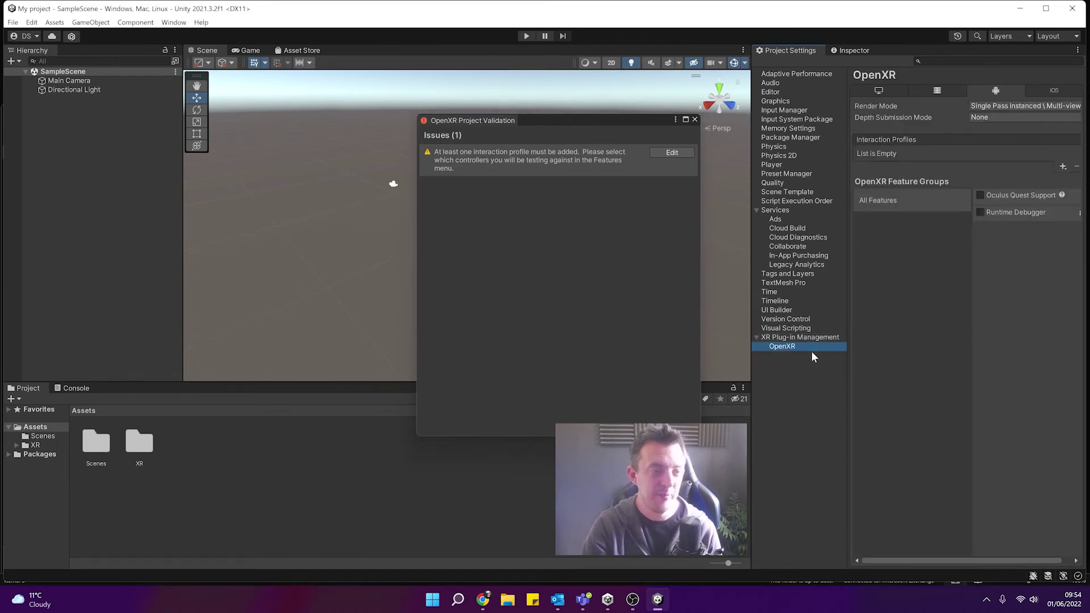
left_click(1063, 166)
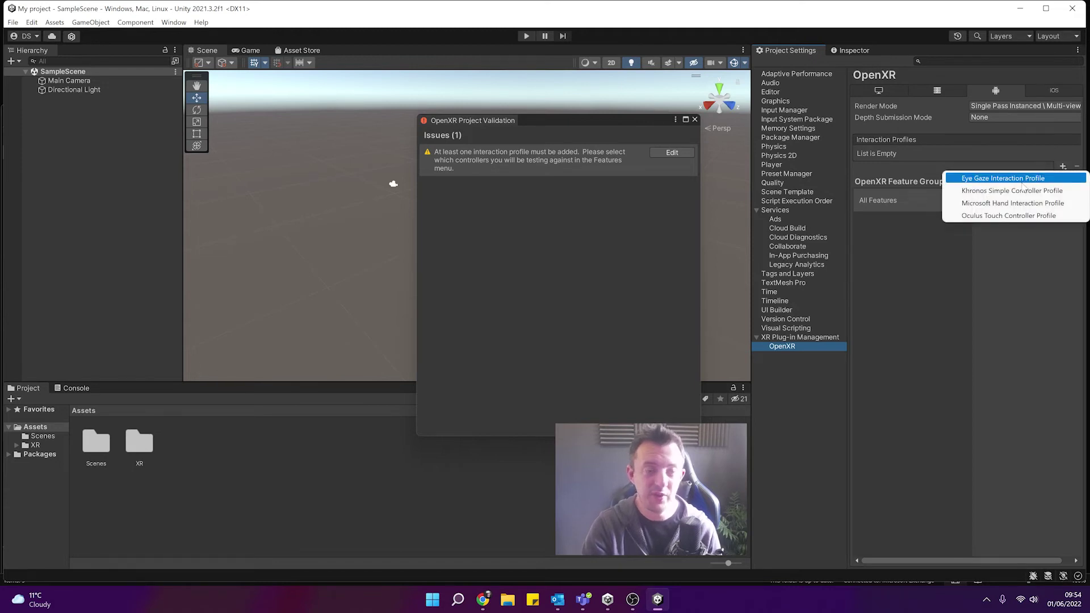
left_click(1008, 217)
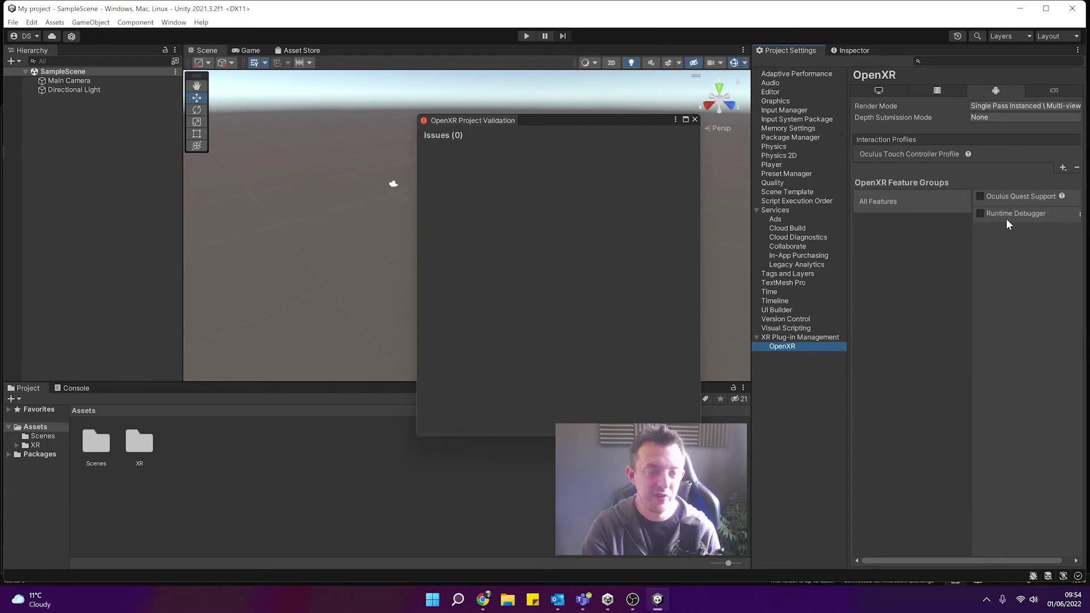
- Close the validation window and compare the PC Standalone and Android OpenXR settings
left_click(695, 119)
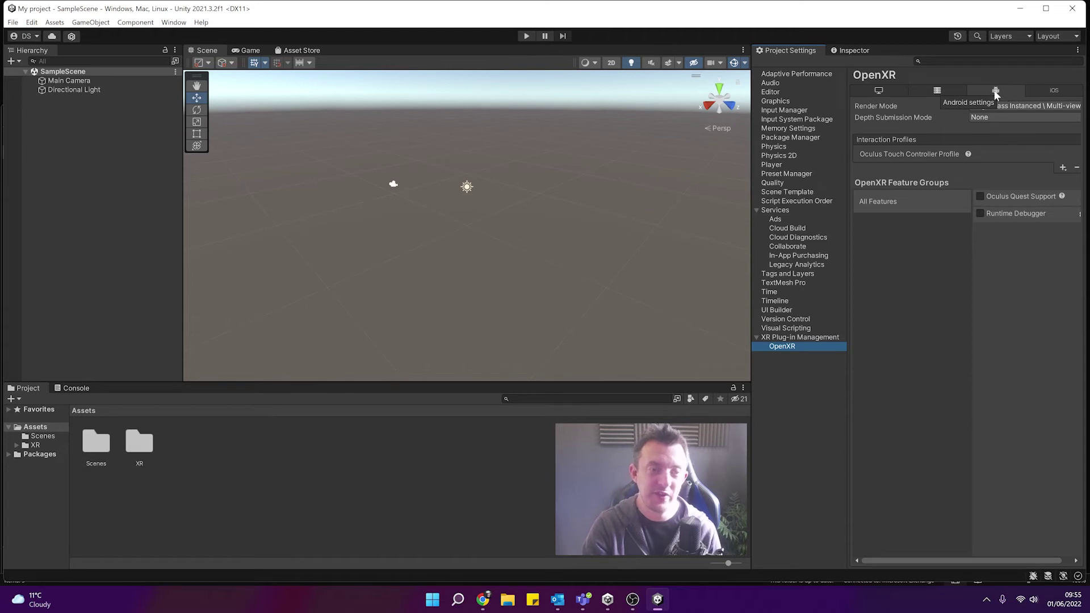
left_click(882, 89)
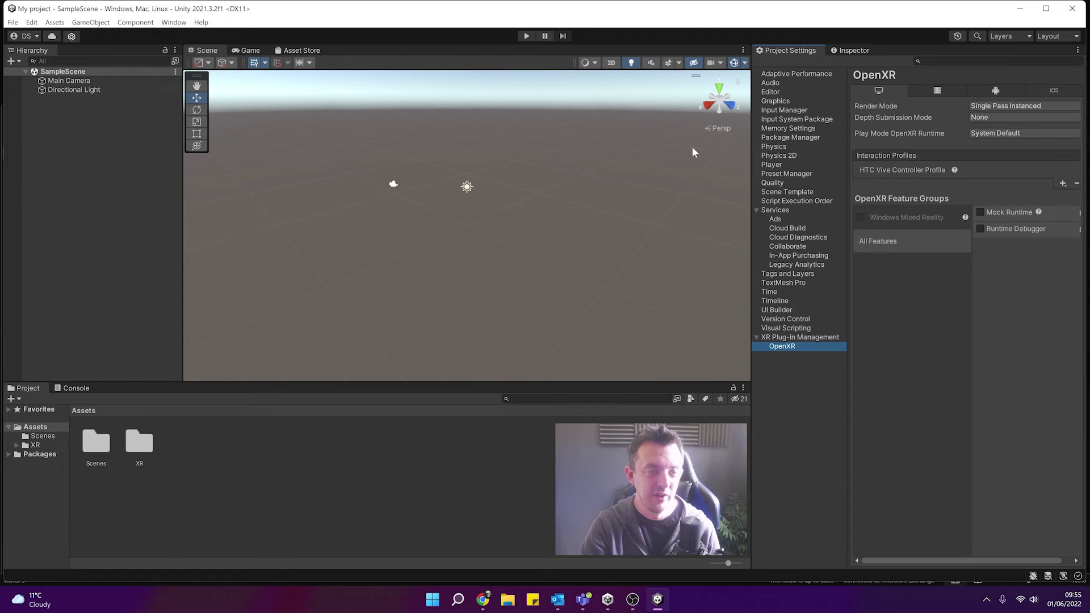
left_click(996, 90)
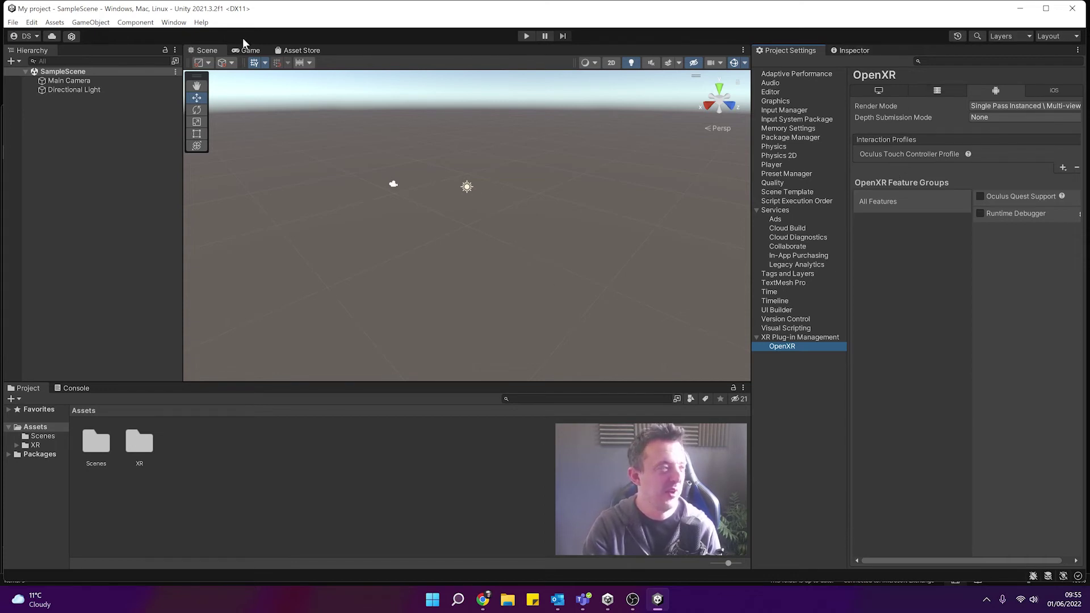
- Open the Package Manager listing the Unity Registry packages and try searching for the XR interaction package
left_click(174, 22)
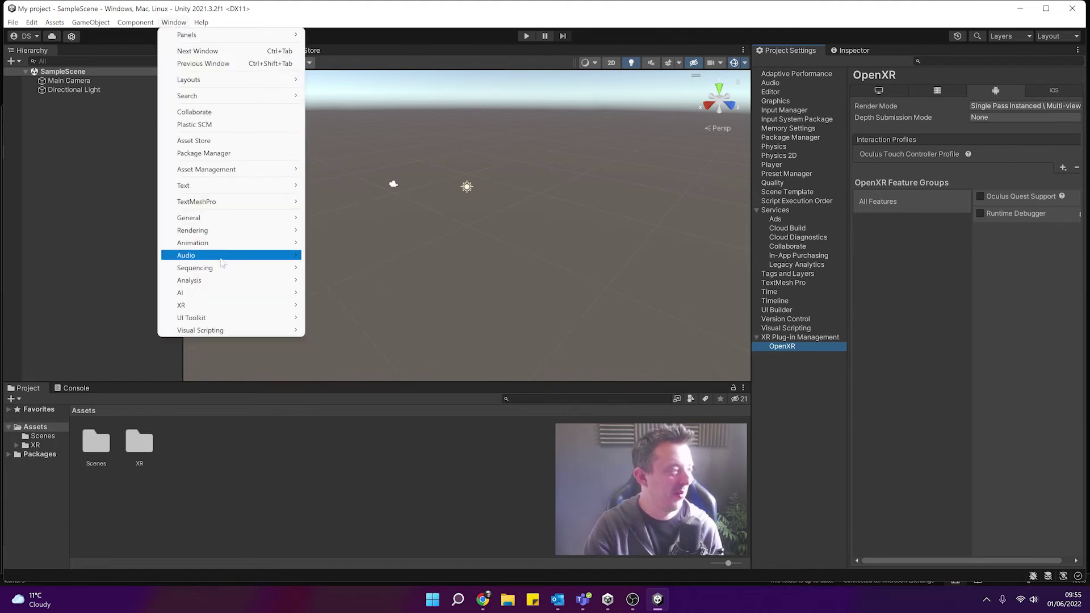
left_click(205, 153)
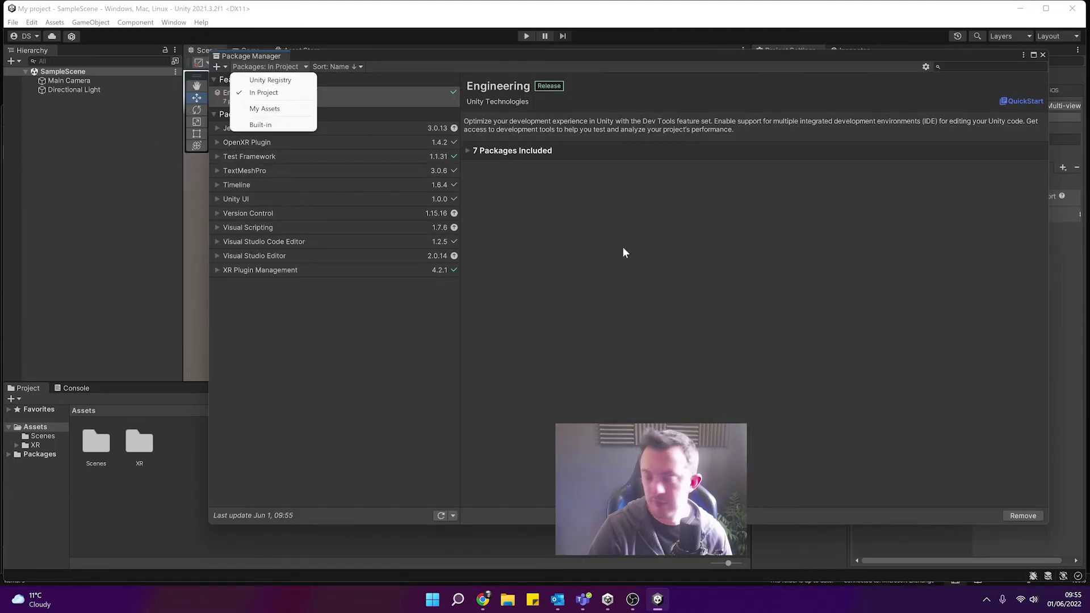
left_click(301, 67)
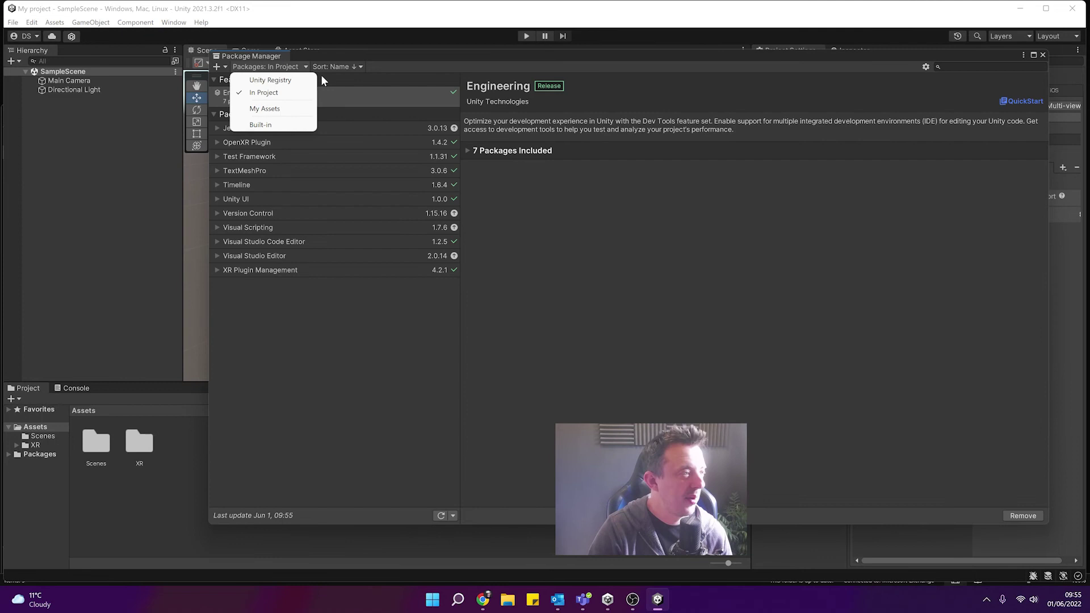
left_click(299, 80)
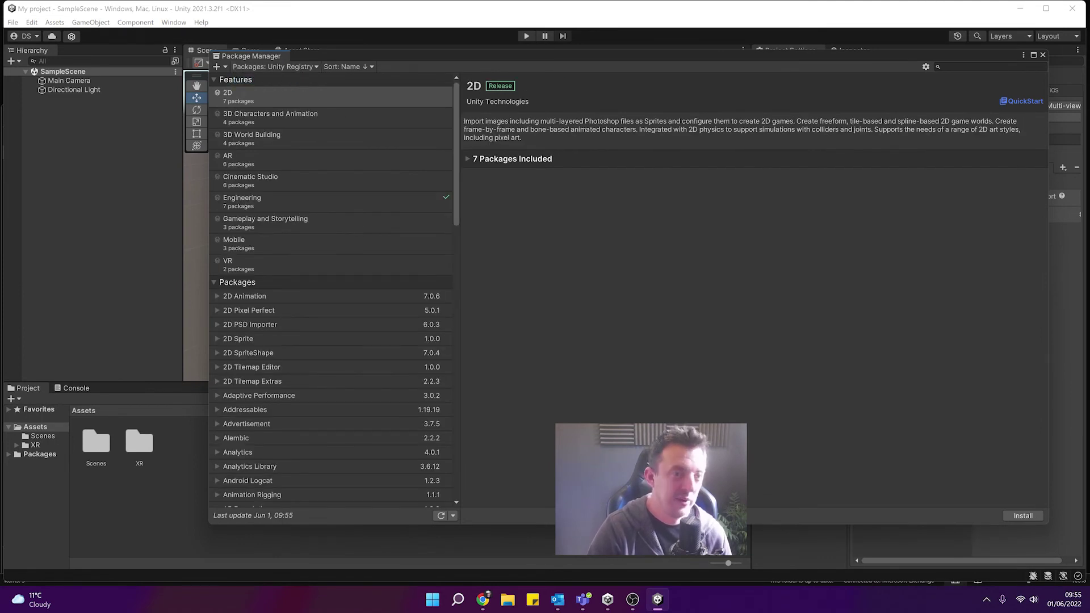
left_click(986, 66)
key("ctrl+v")
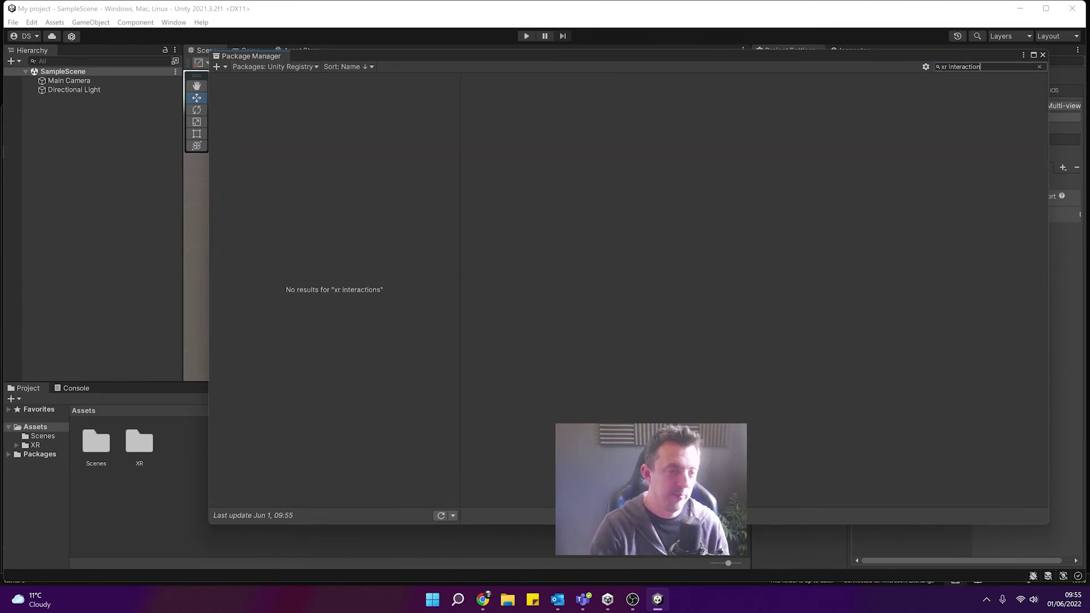
key("BackSpace")
key("BackSpace")
key("BackSpace")
key("BackSpace")
key("BackSpace")
key("BackSpace")
key("BackSpace")
key("BackSpace")
key("BackSpace")
key("BackSpace")
- Enable pre-release packages in Advanced Project Settings, then clear the unsuccessful 'xr int' search
left_click(925, 68)
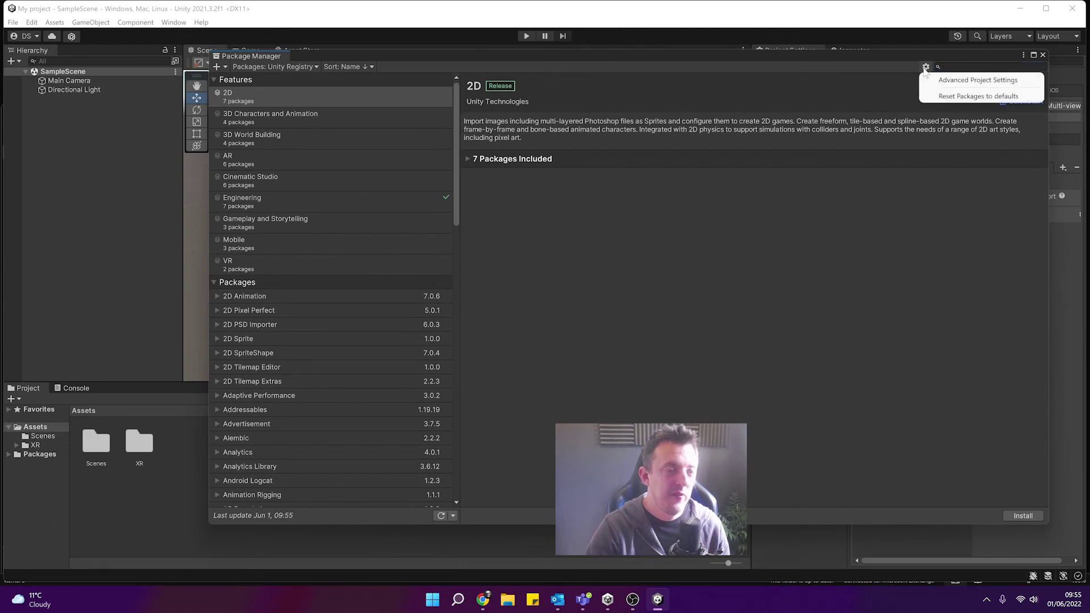
left_click(977, 81)
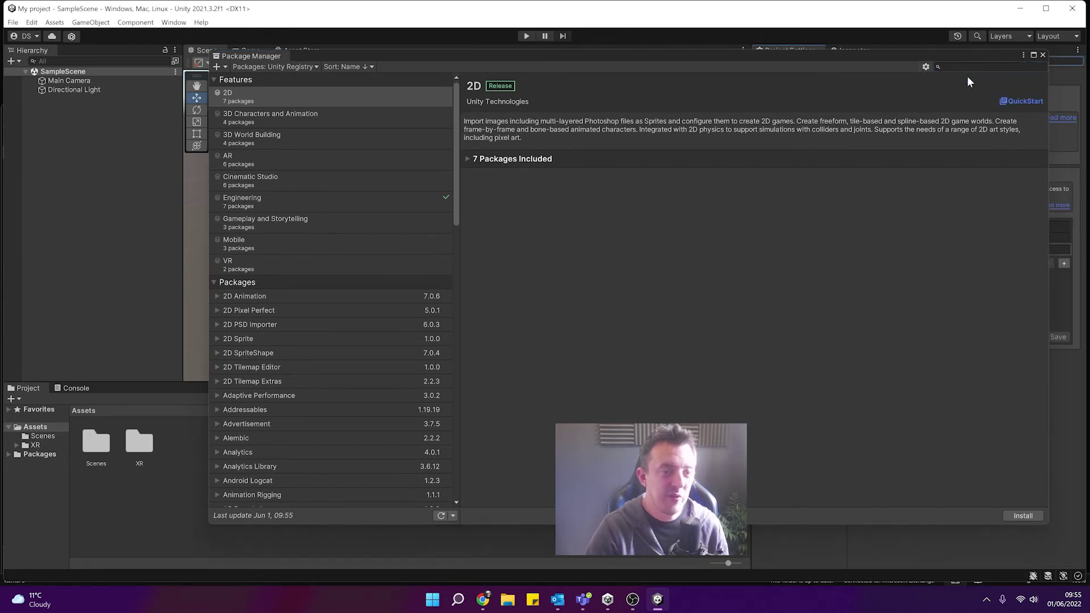
left_click_drag(923, 51, 674, 53)
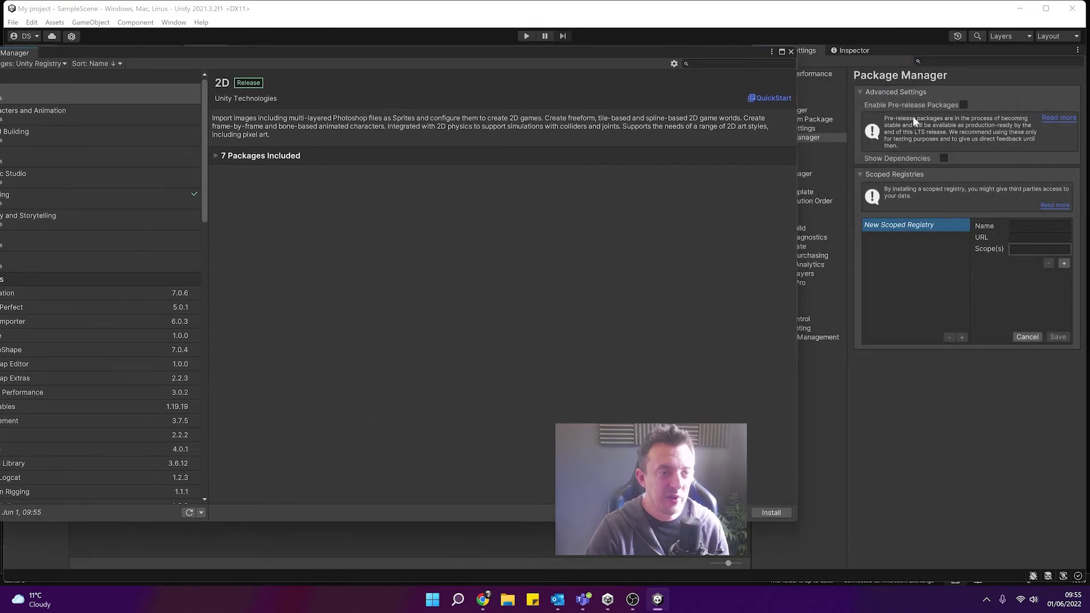
left_click(963, 105)
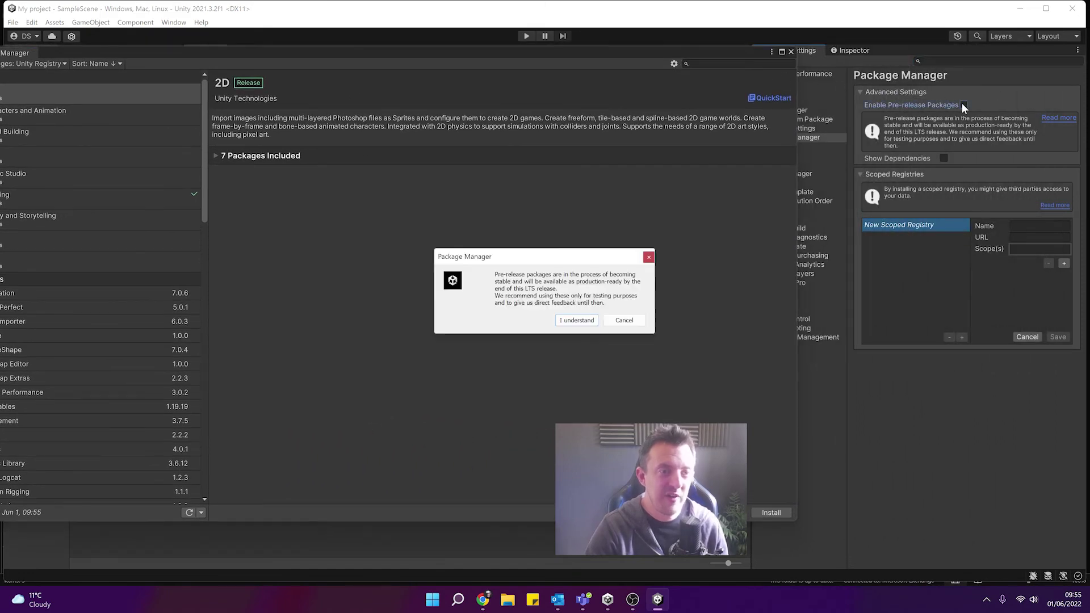
left_click(579, 320)
left_click_drag(439, 56, 612, 45)
left_click(908, 58)
type("xr int")
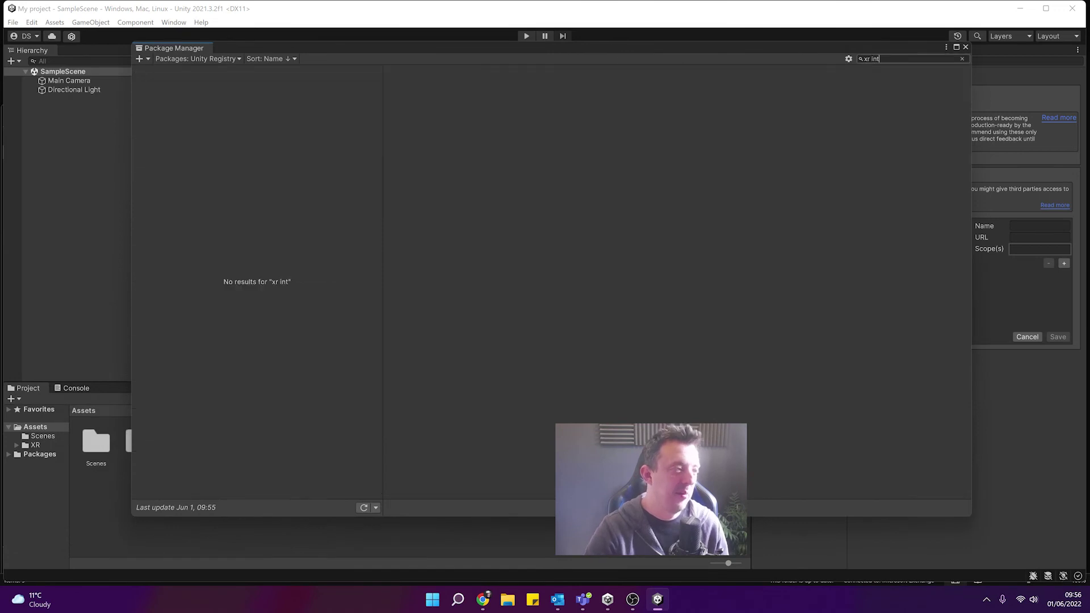
key("ctrl+a")
key("BackSpace")
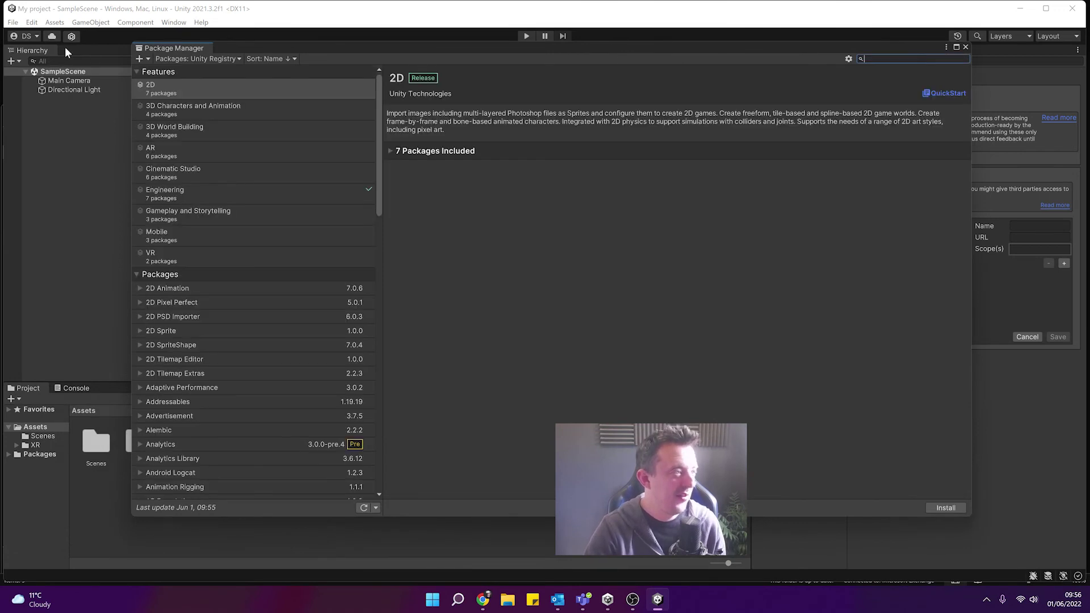
- Add the package 'com.unity.xr.interaction.toolkit' by name to install XR Interaction Toolkit 2.0.2
left_click(146, 59)
left_click(182, 109)
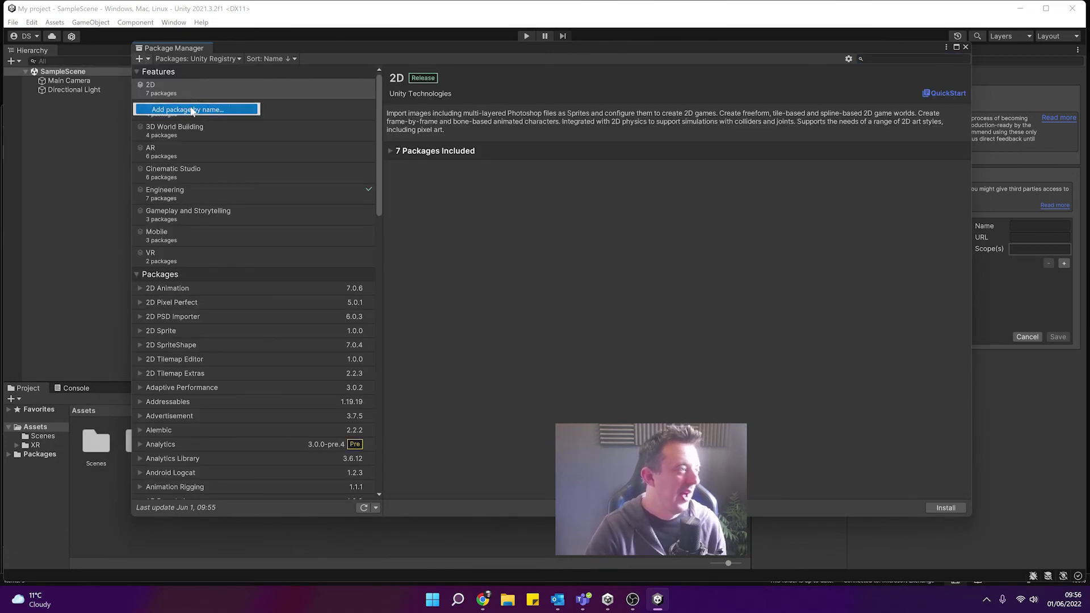
type("com")
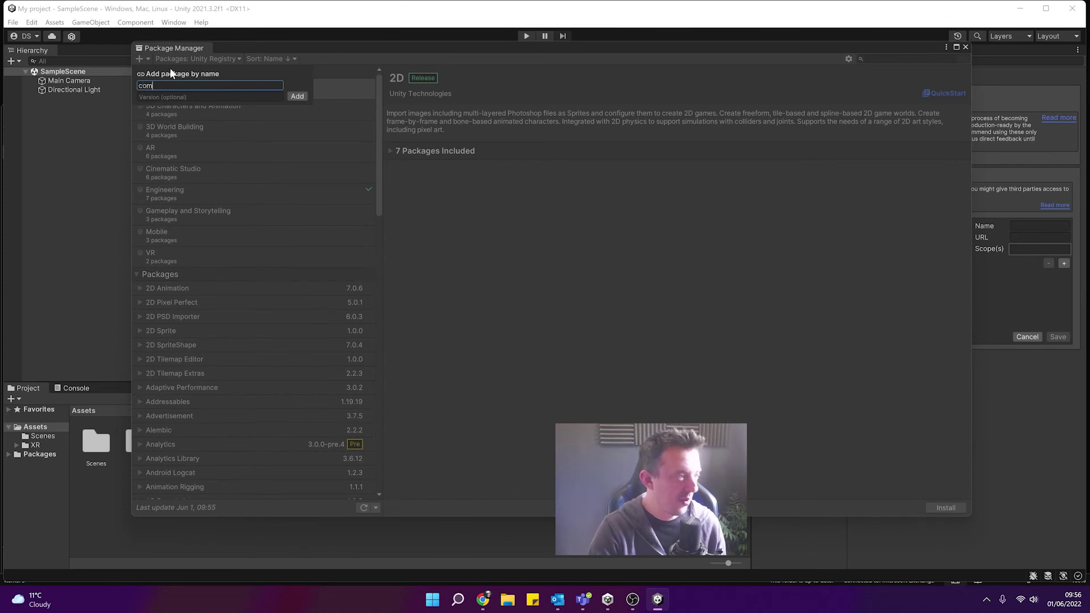
type(".unit")
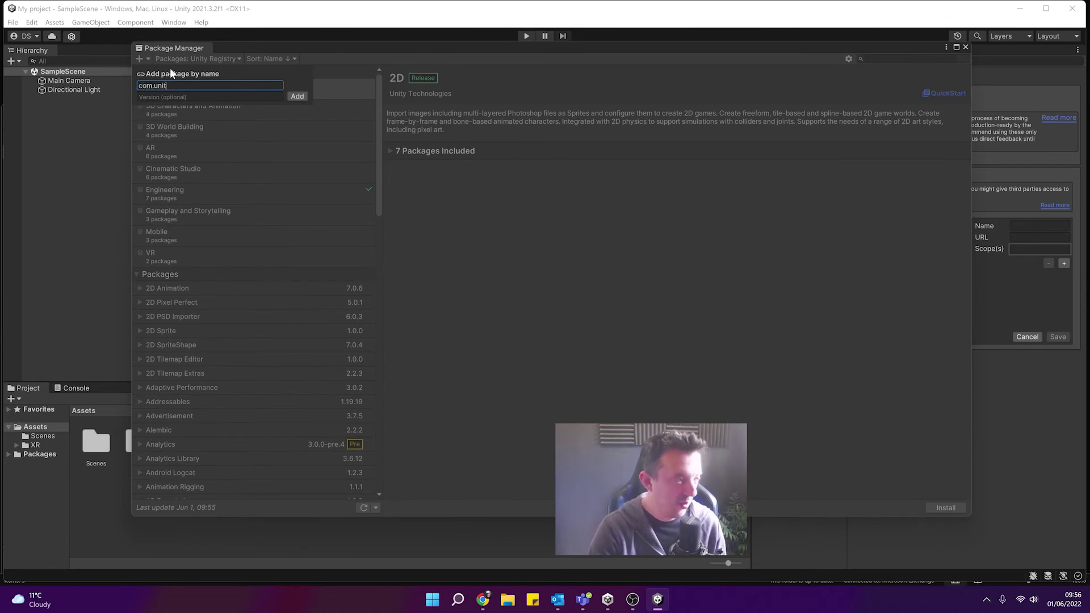
type("y.xr.")
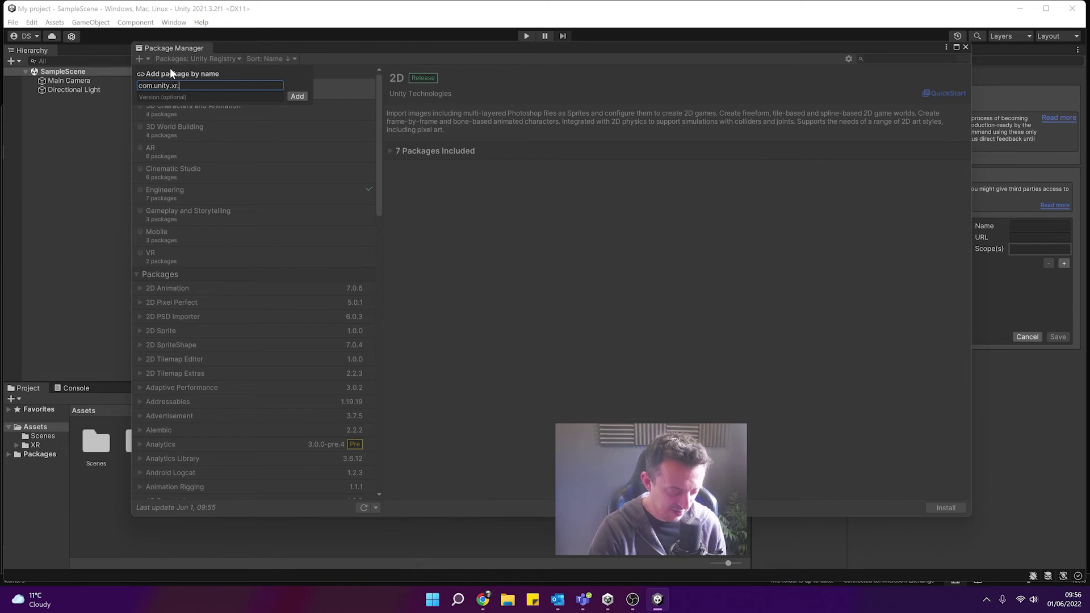
type("interaction")
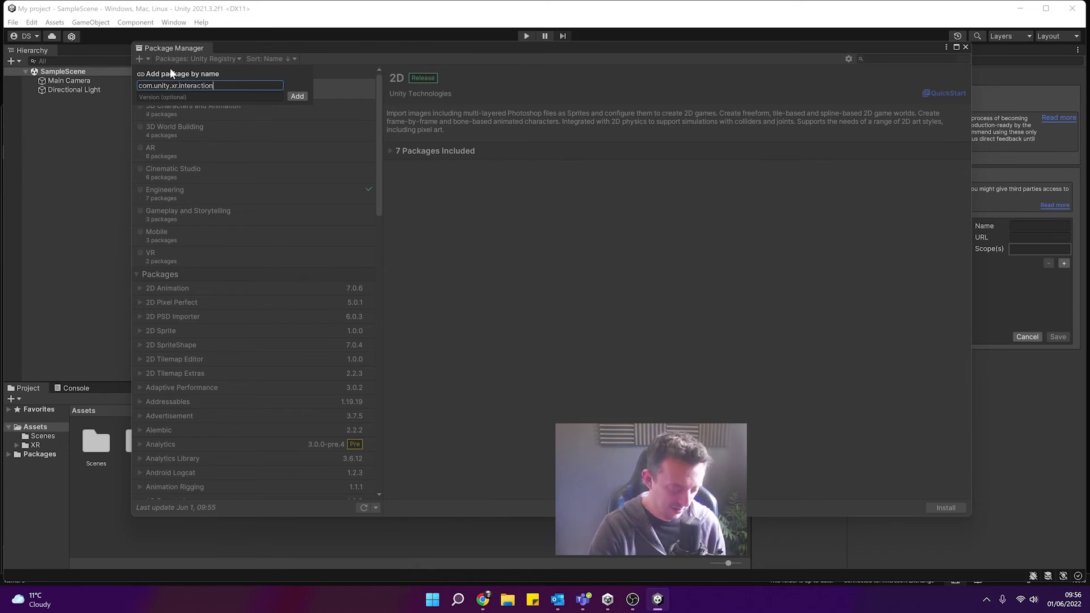
type(".toolkit")
key("Return")
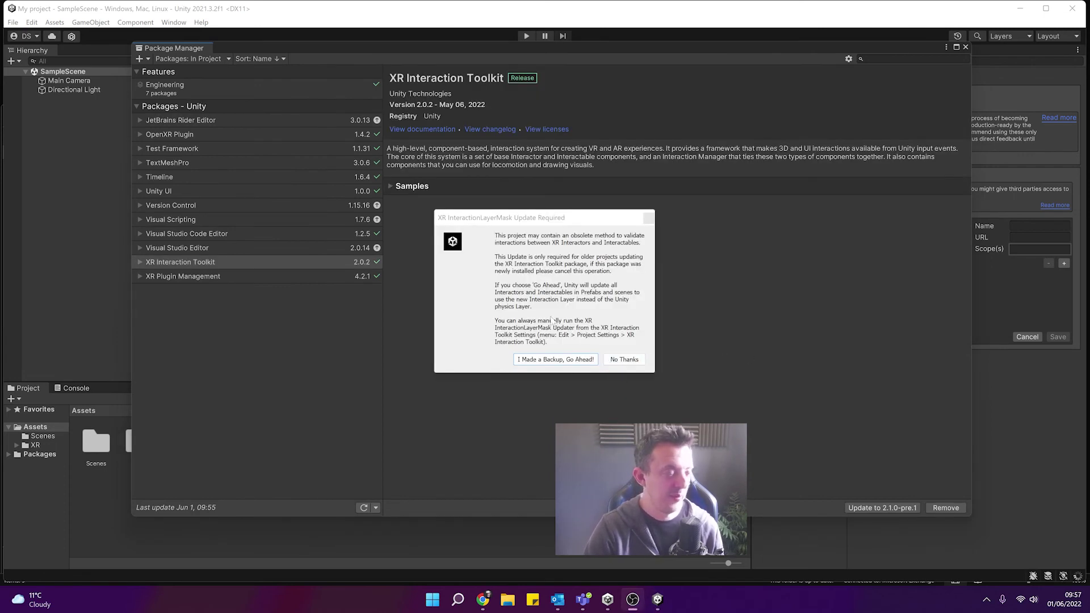
- Approve the interaction layer update, import the Starter Assets sample, and start the 2.1.0-pre.1 update
left_click(561, 359)
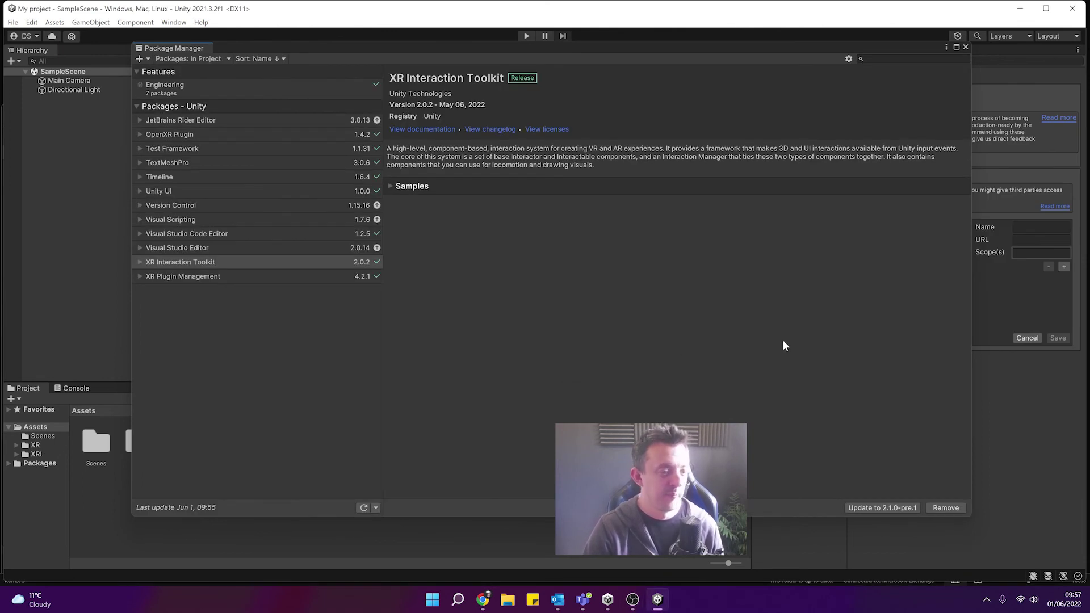
left_click(390, 192)
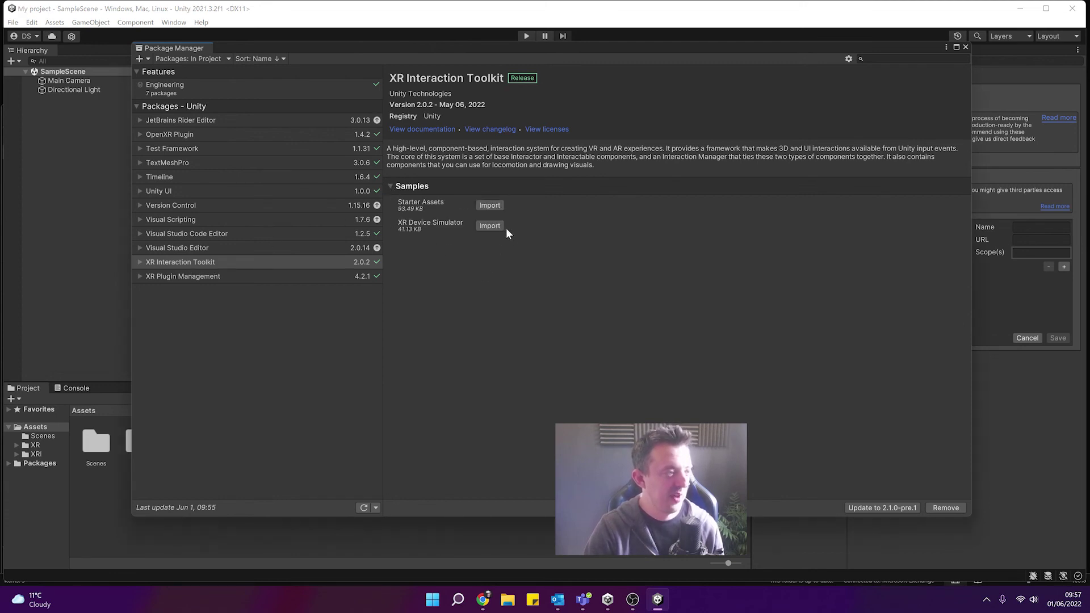
left_click(490, 207)
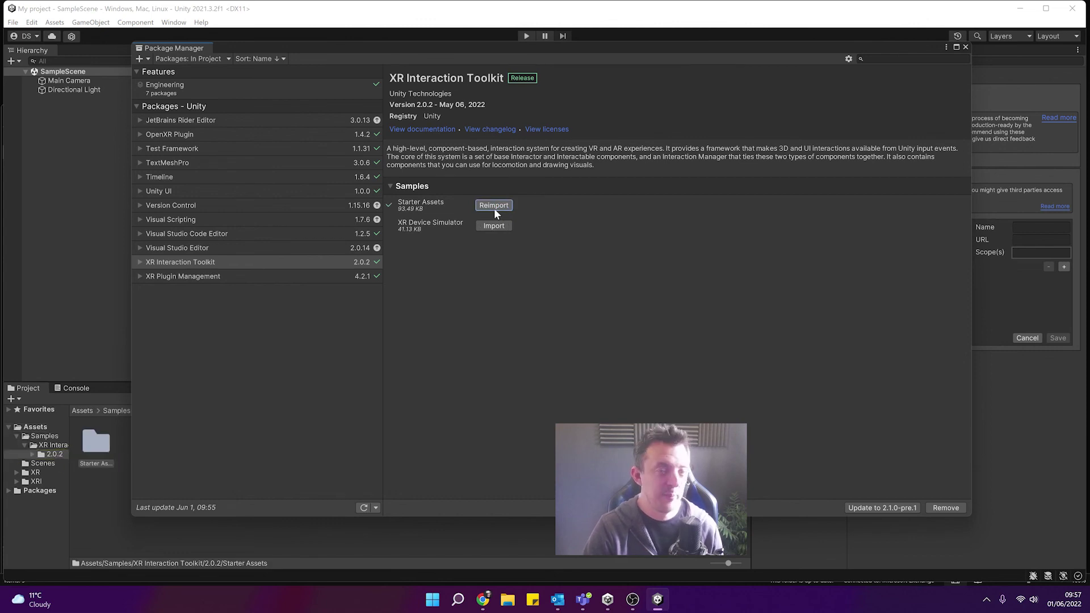
left_click(880, 507)
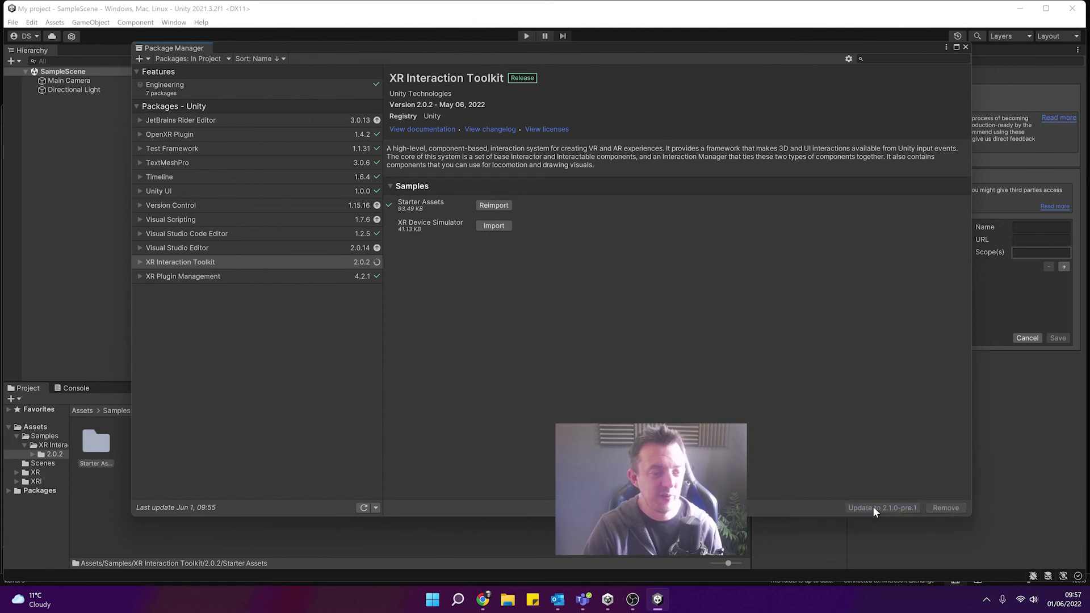
- Close the Package Manager, review the PC plug-in providers, then show Android OpenXR with Oculus Touch profile
left_click(965, 47)
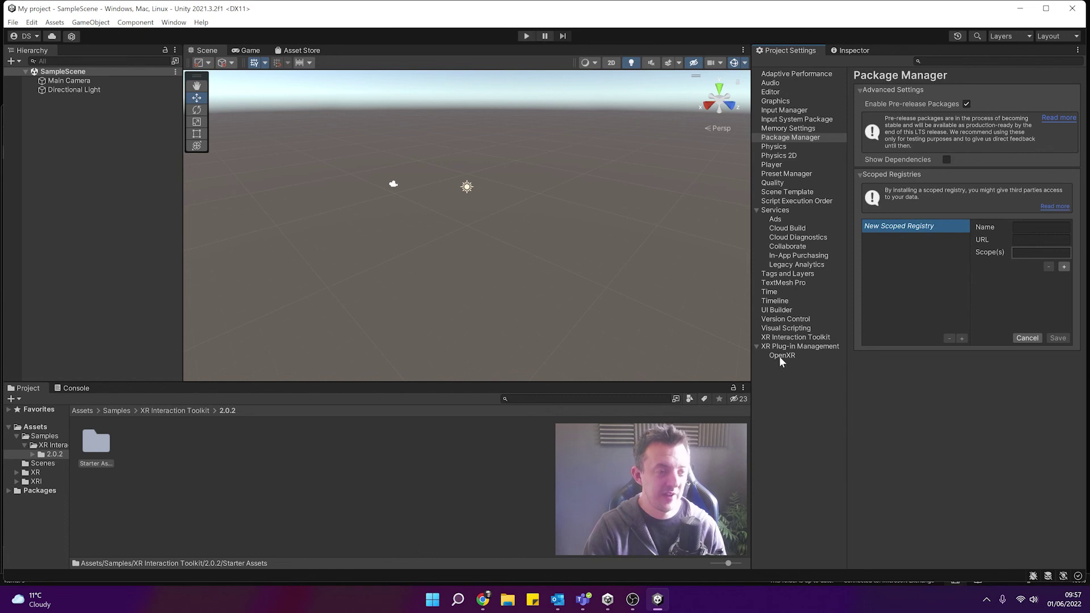
left_click(793, 348)
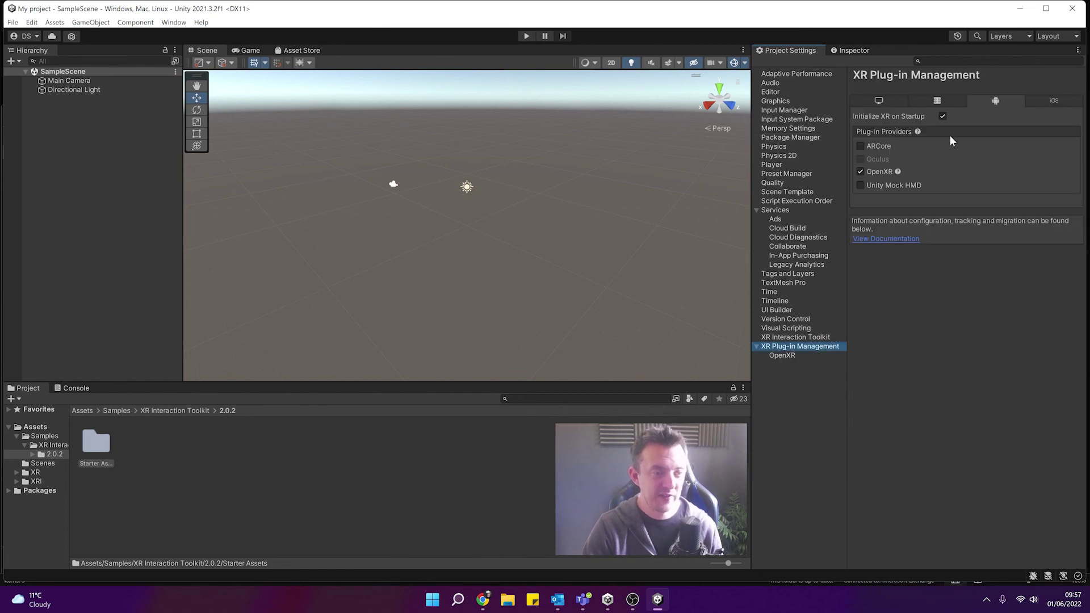
left_click(880, 102)
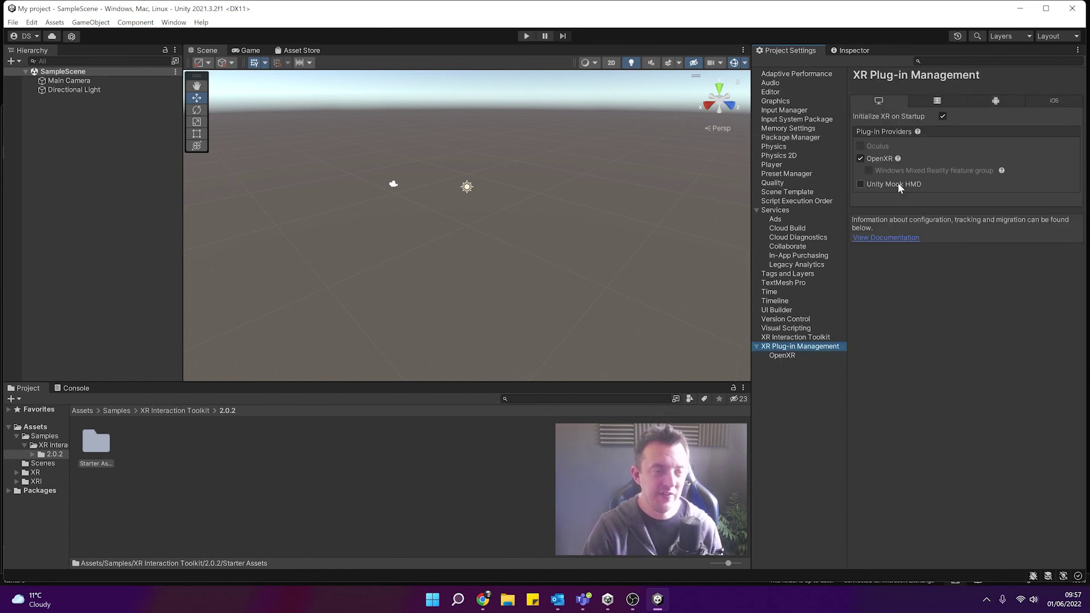
left_click(785, 356)
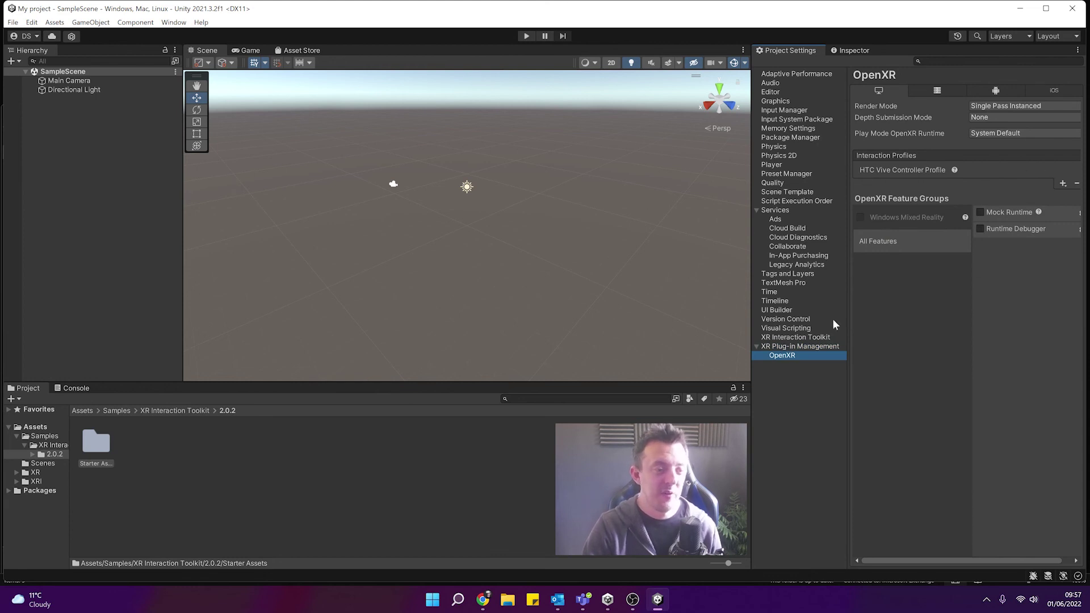
left_click(997, 91)
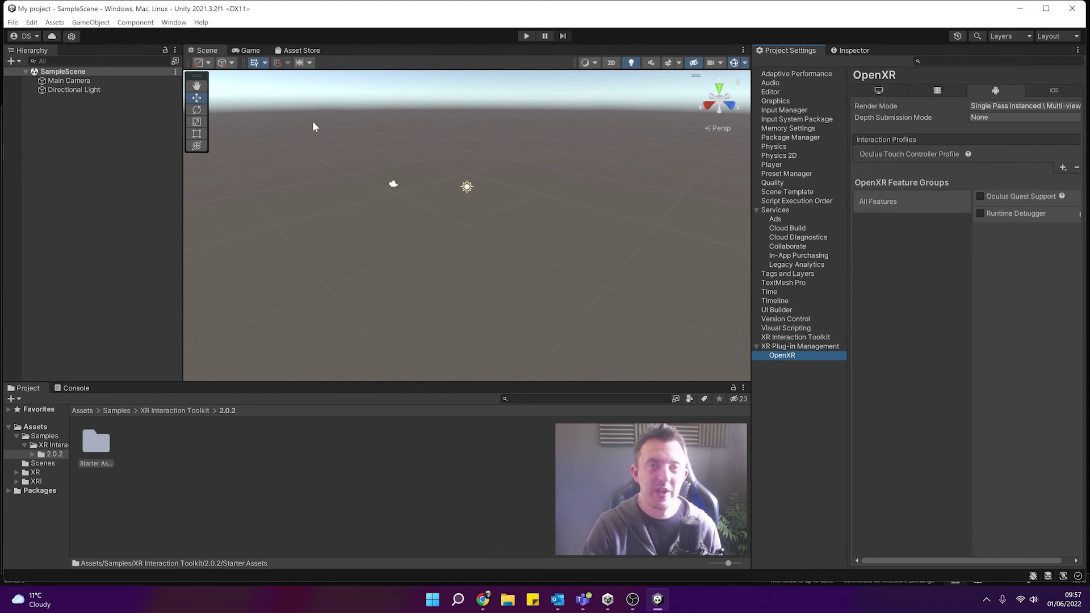